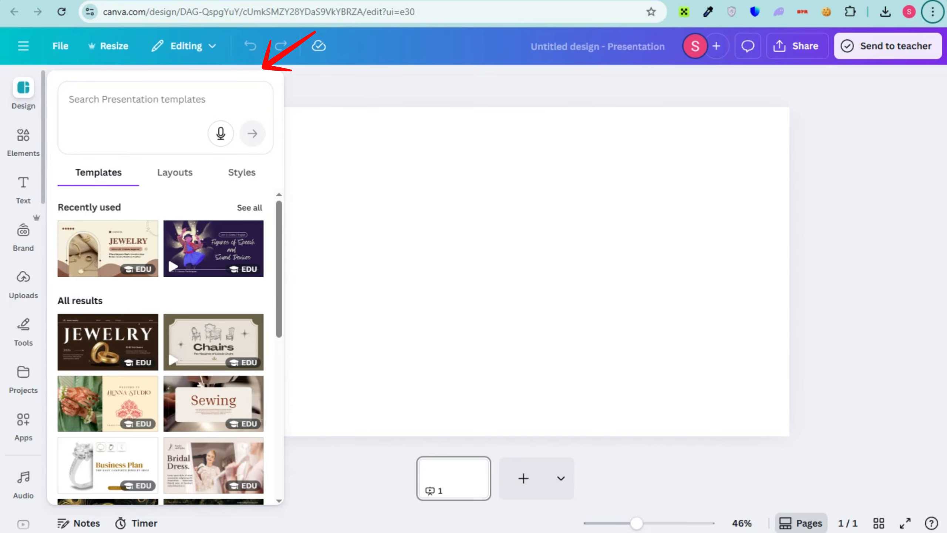
Step: Search the presentation templates for "grass" and browse the results
click(69, 99)
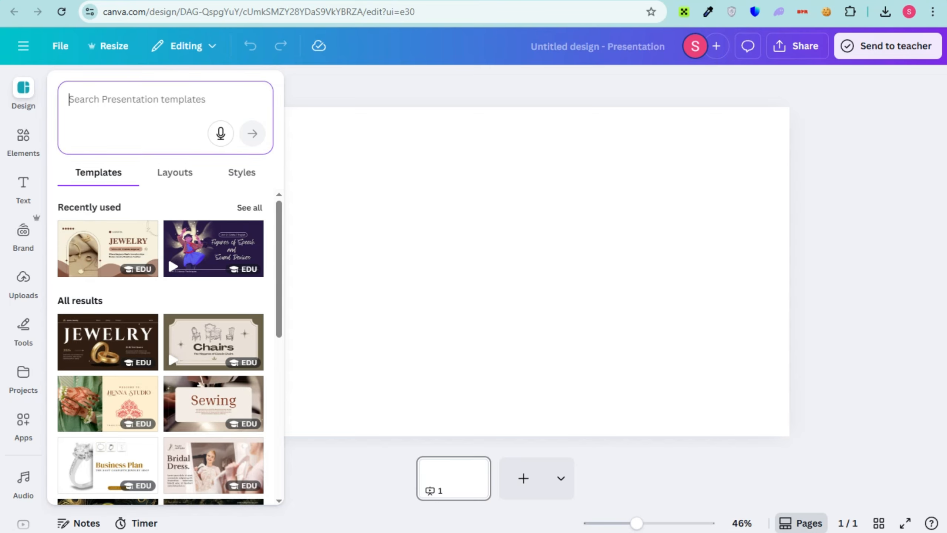
text(grass)
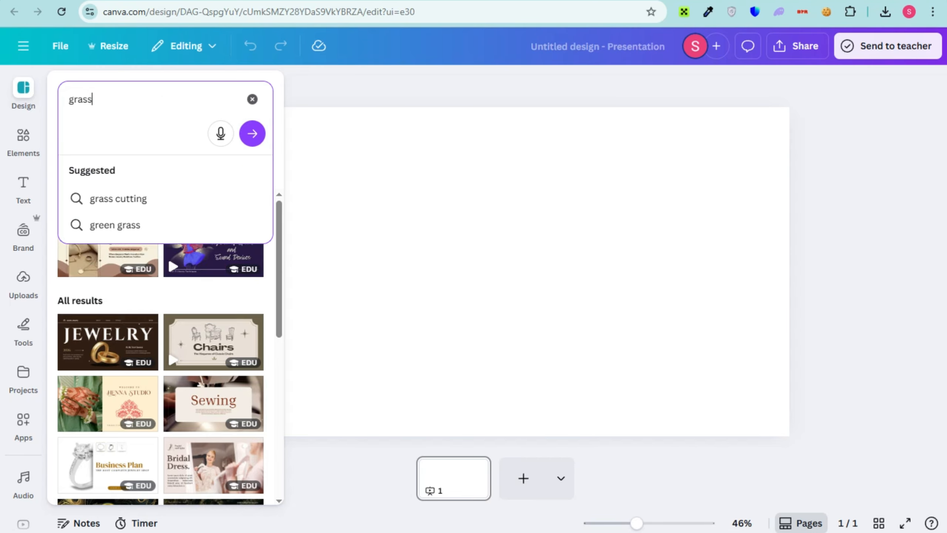
key(Return)
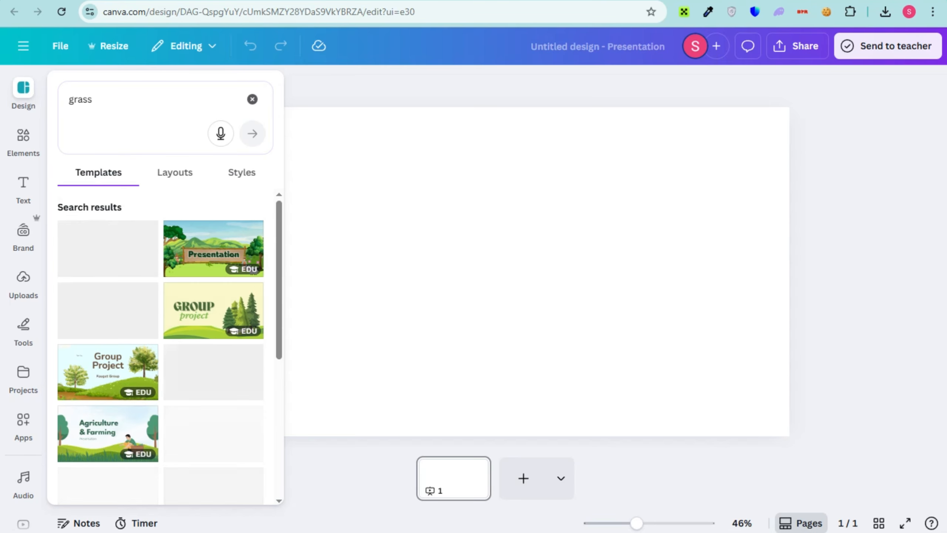
scroll(109, 240, down, 3)
scroll(213, 239, up, 3)
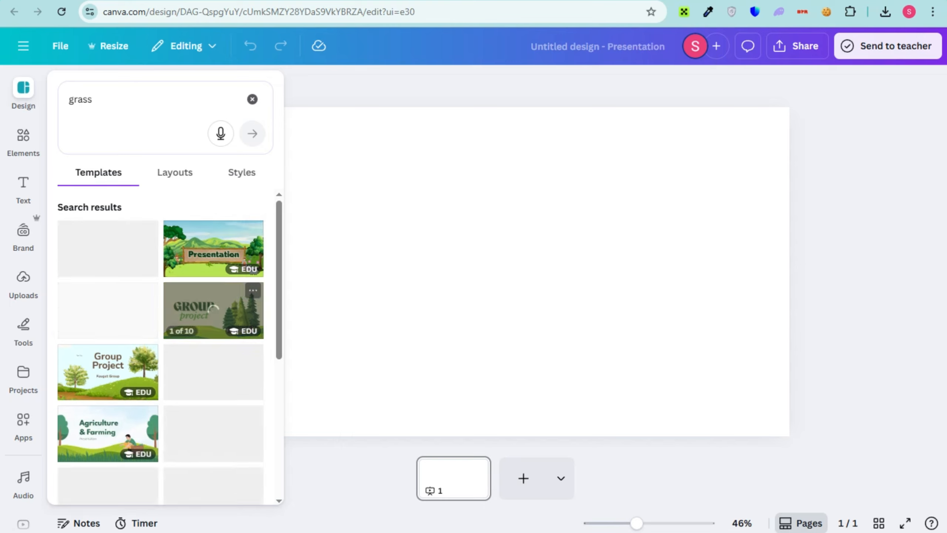
scroll(214, 309, down, 5)
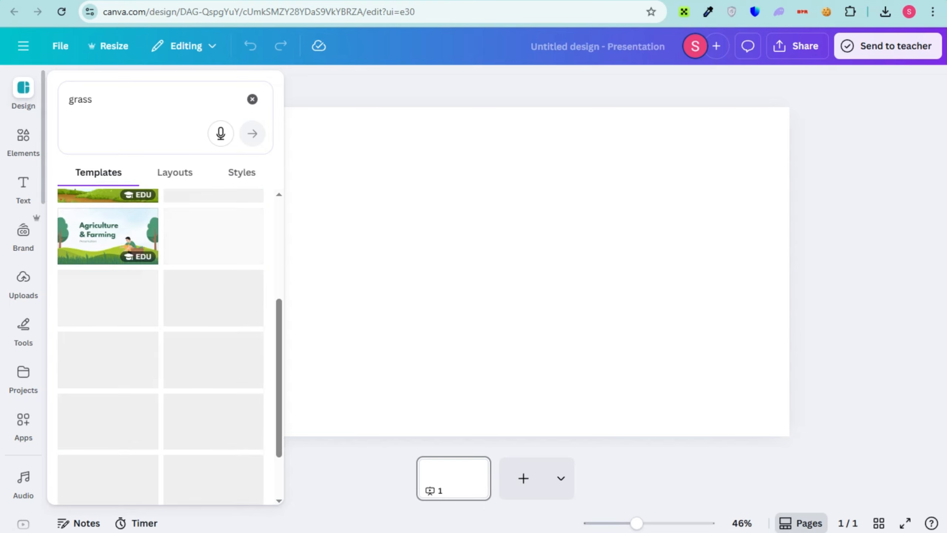
Step: Search the elements for "grass" and add the photo of plain green lawn to the page
click(22, 142)
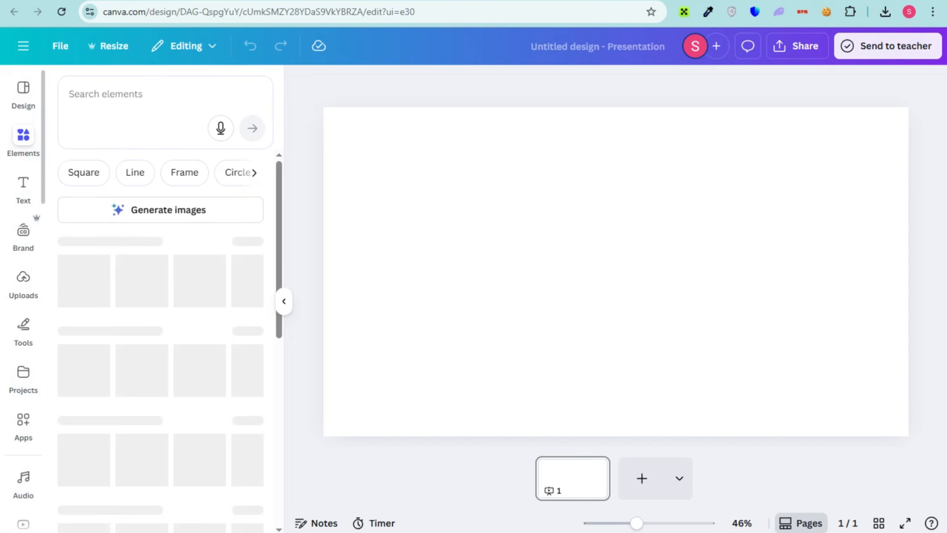
click(105, 94)
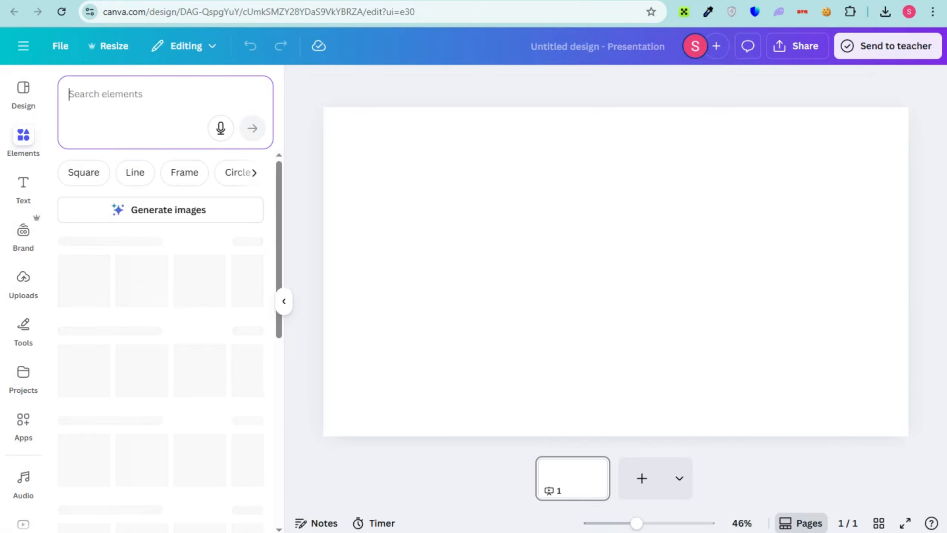
text(grass)
key(Return)
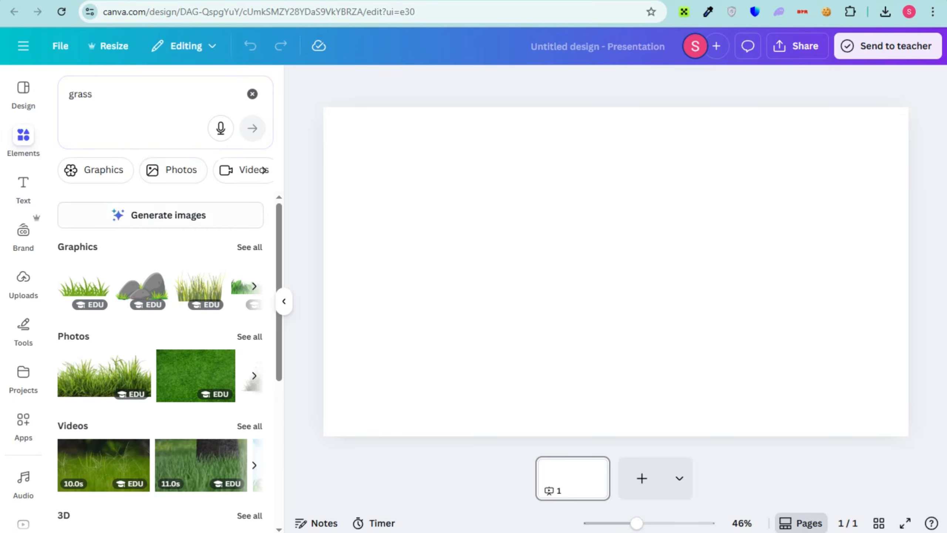
scroll(160, 361, down, 3)
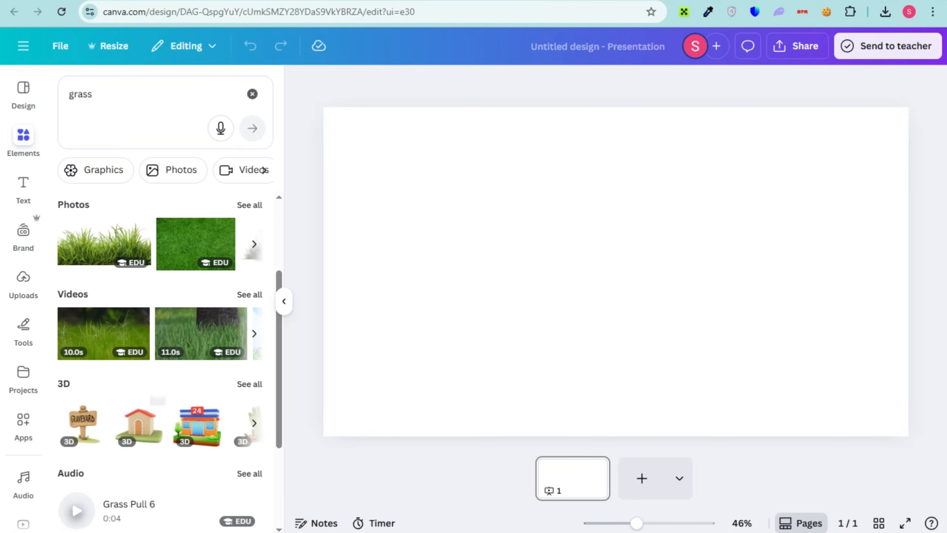
scroll(160, 361, up, 2)
scroll(160, 362, up, 1)
click(195, 375)
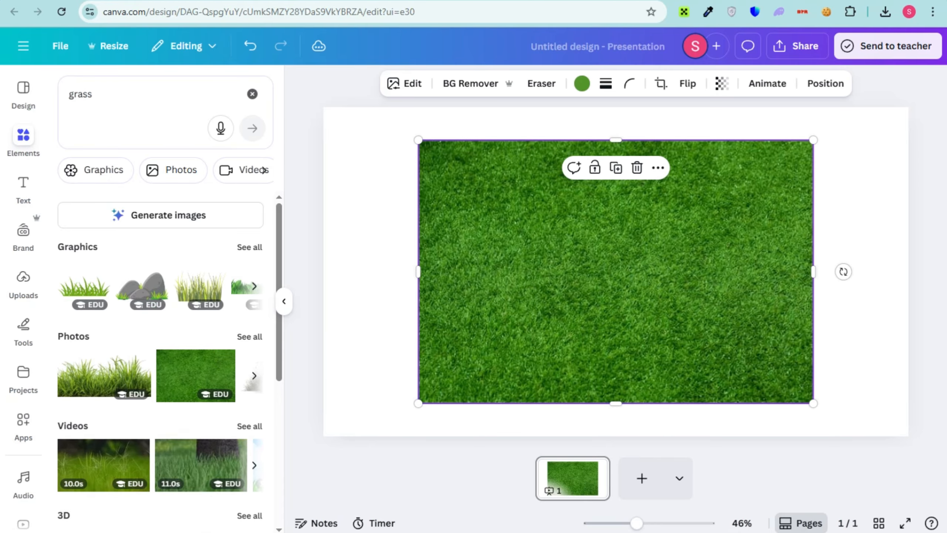
scroll(161, 362, down, 4)
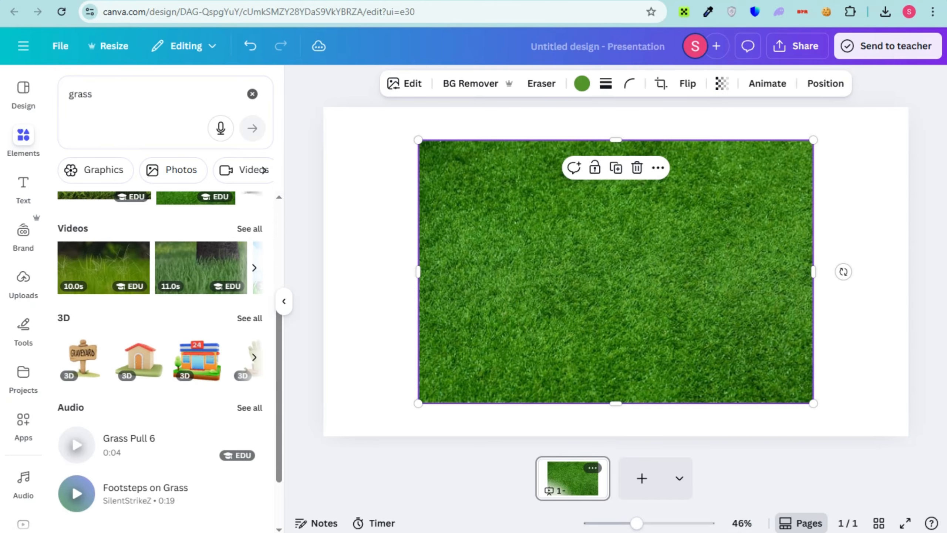
click(573, 478)
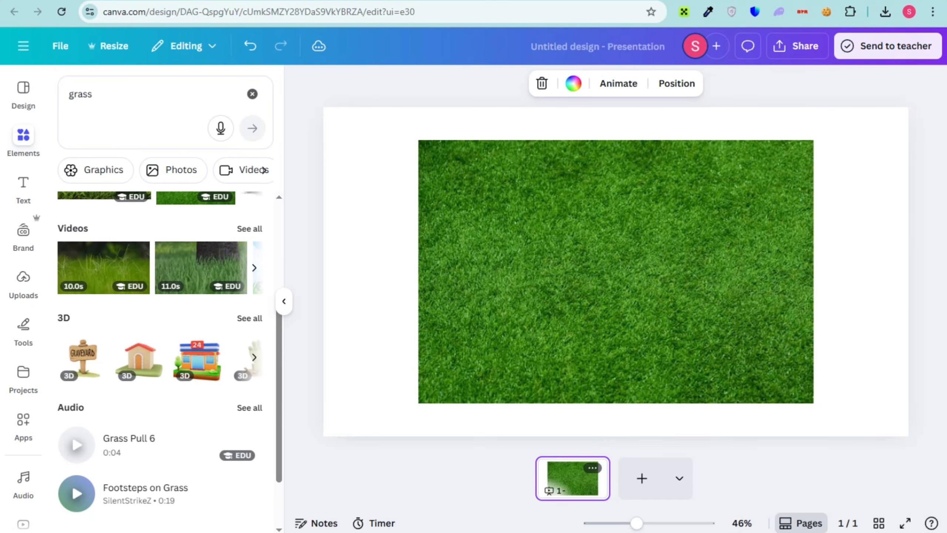
right_click(577, 478)
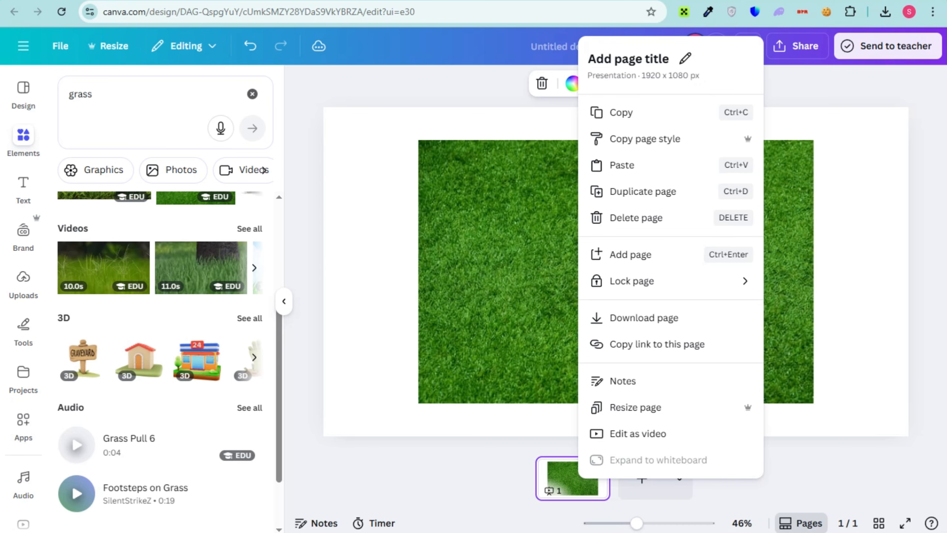
click(572, 478)
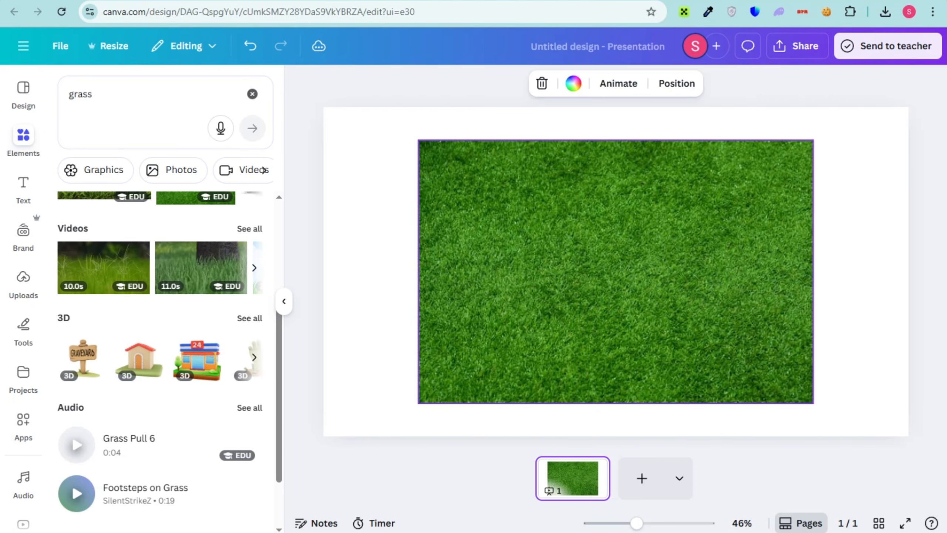
Step: Enlarge the lawn photo from its corners until it covers the whole page
click(615, 272)
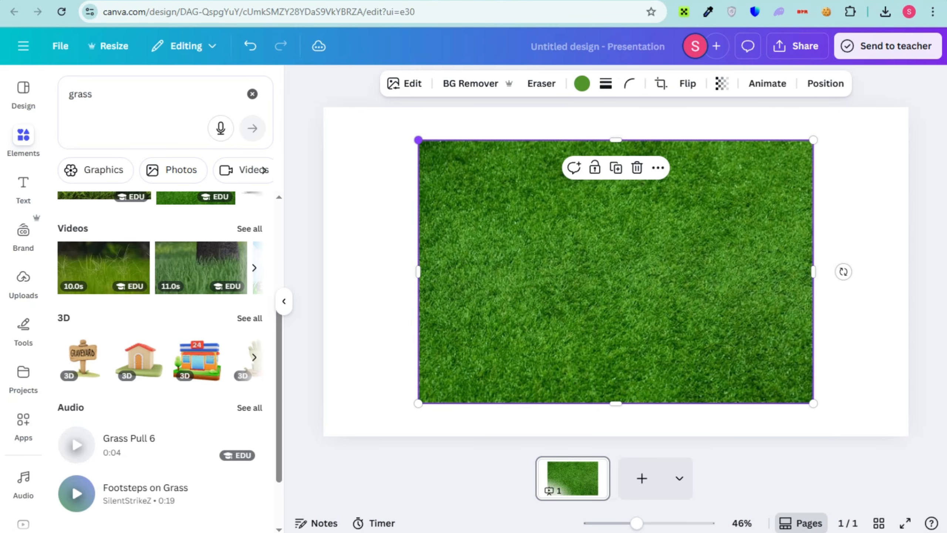
drag(418, 140, 356, 99)
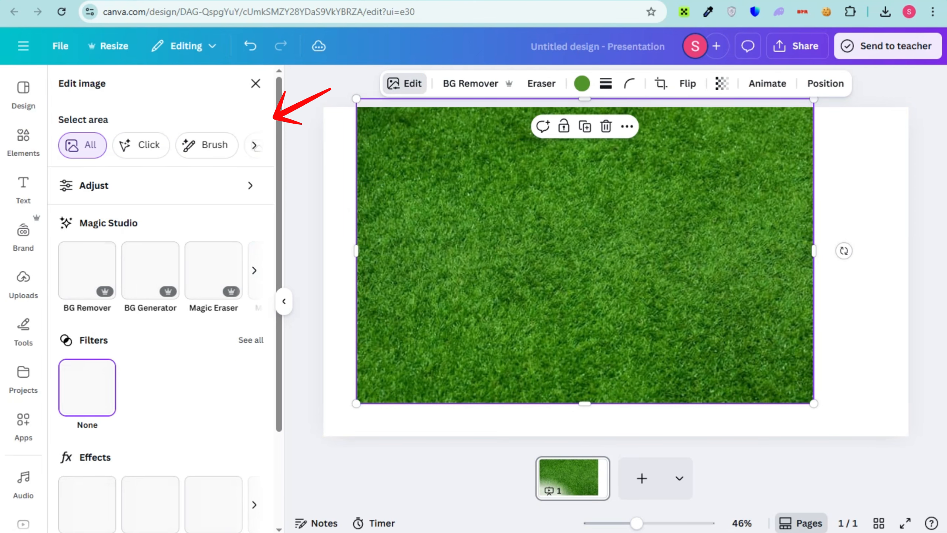
drag(357, 402, 314, 430)
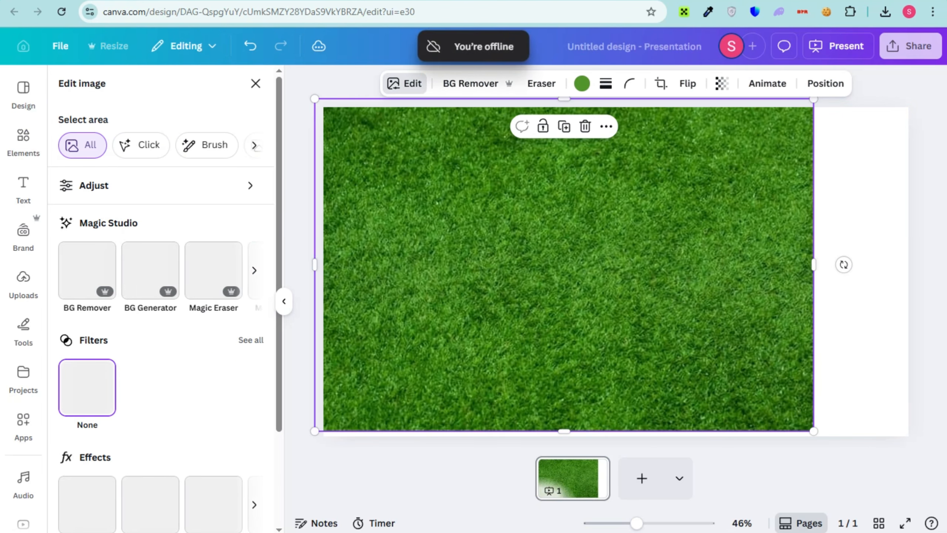
drag(813, 431, 926, 506)
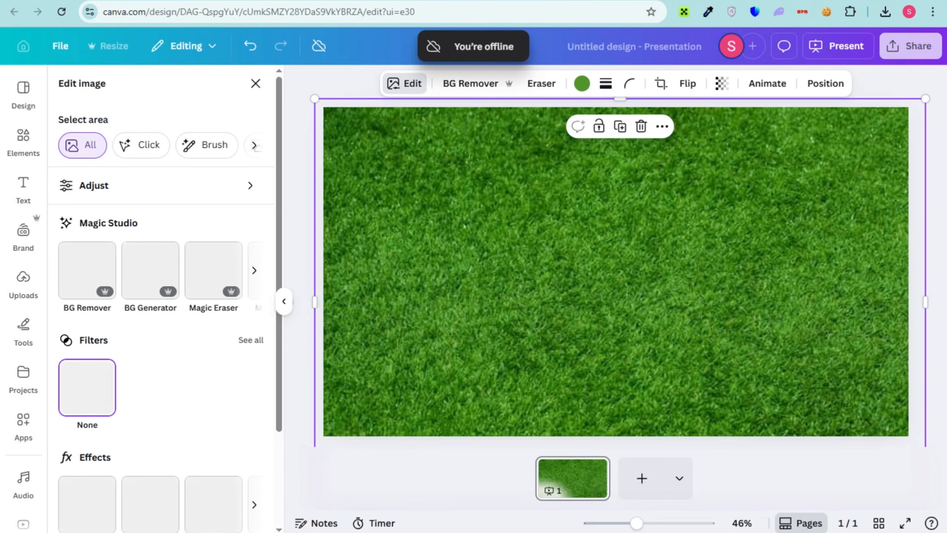
click(572, 477)
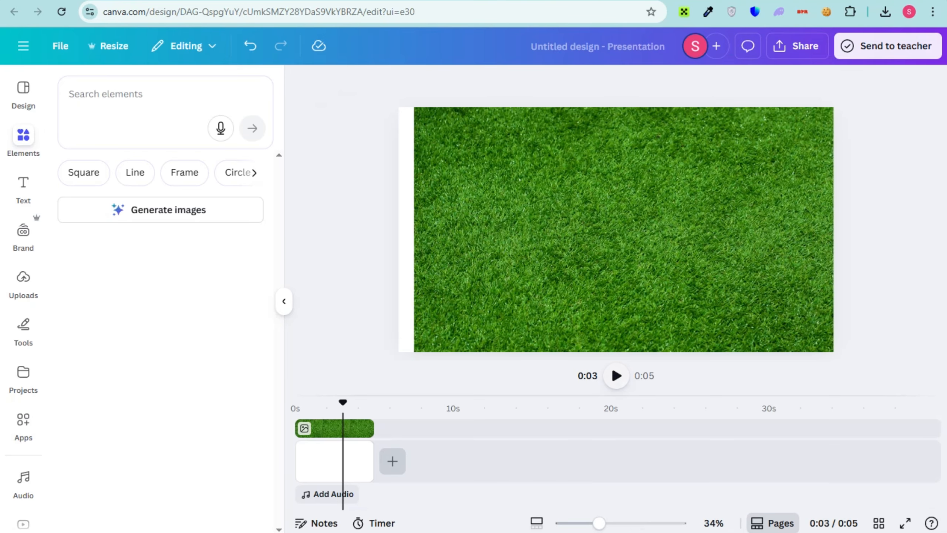
Step: Preview the lawn page briefly, return the playhead to near the start and collapse the elements list
key(space)
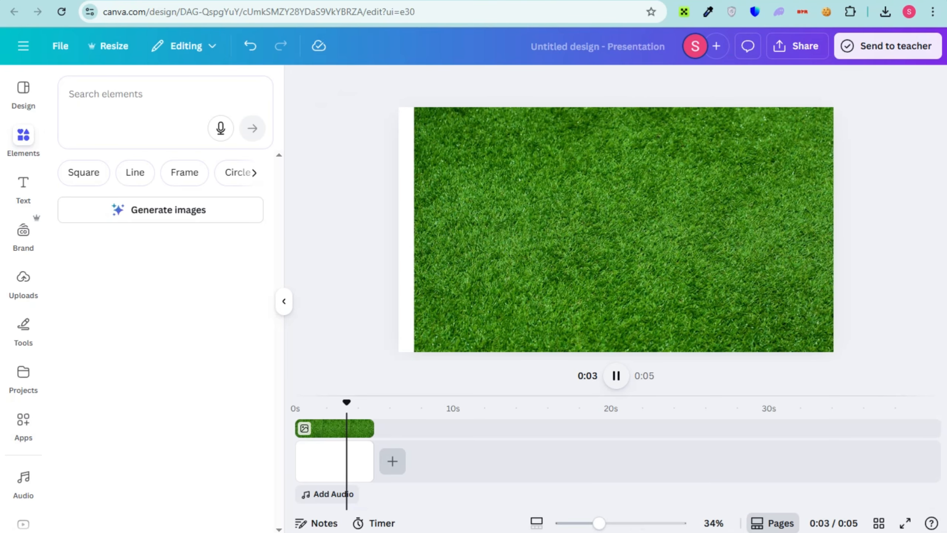
key(space)
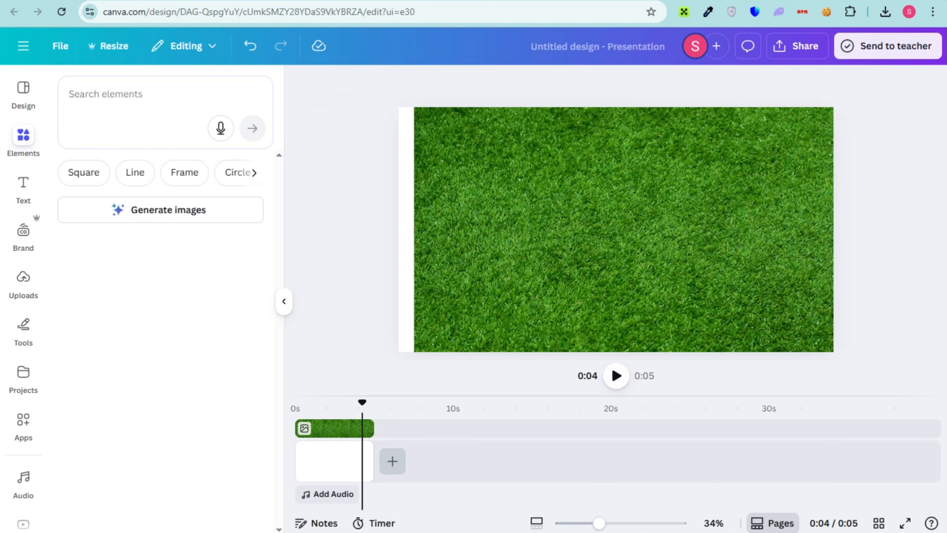
drag(362, 402, 305, 402)
click(284, 301)
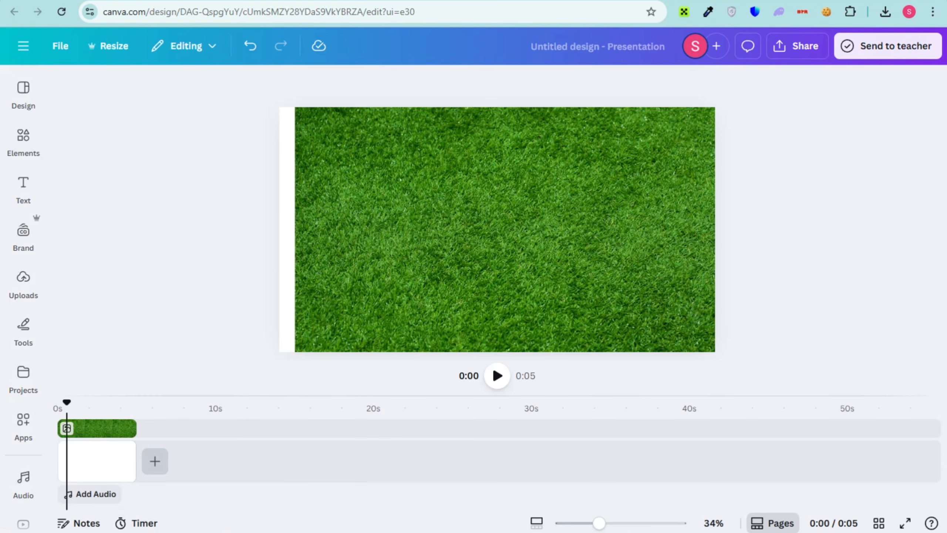
Step: Search the elements for "organic spray", limit the results to videos and browse them
mouse_move(22, 188)
click(23, 141)
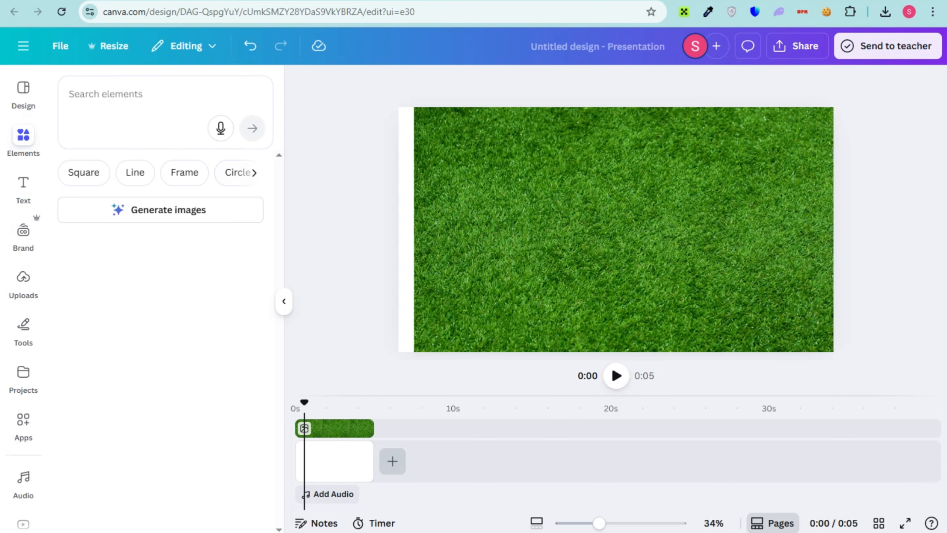
click(68, 94)
text(organic)
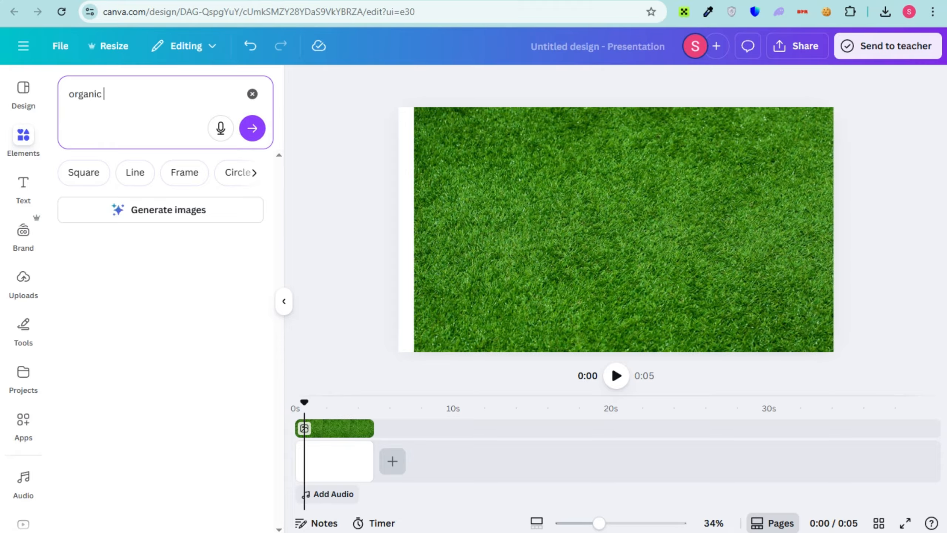
text( spray)
key(Return)
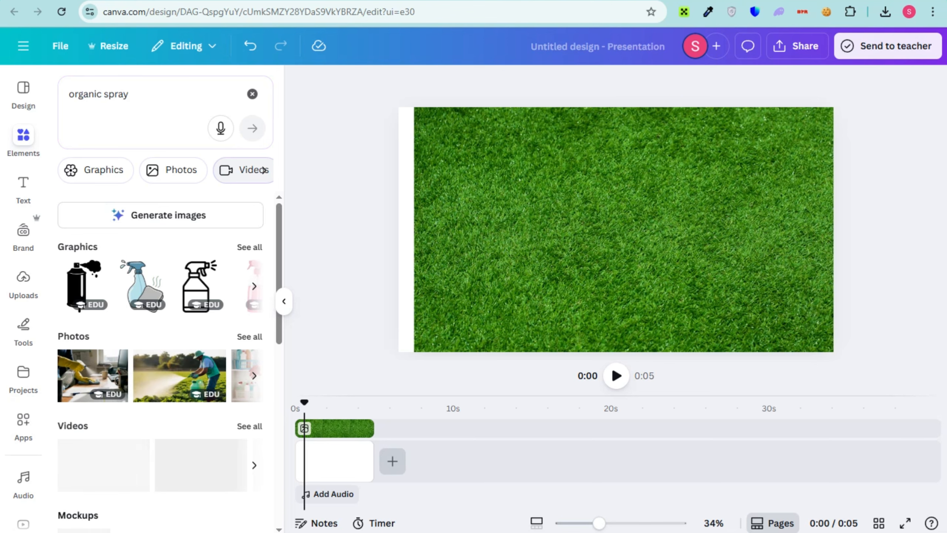
click(244, 170)
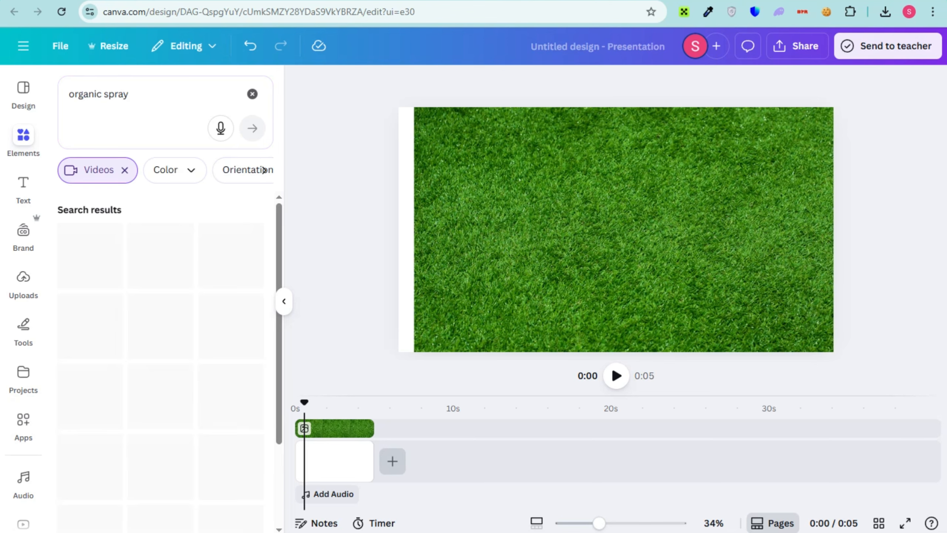
scroll(253, 299, down, 5)
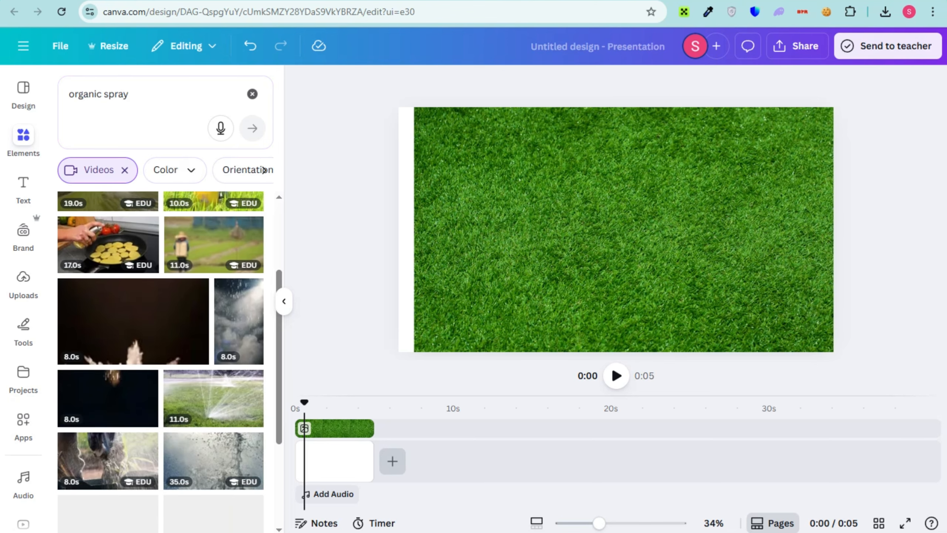
scroll(238, 291, up, 5)
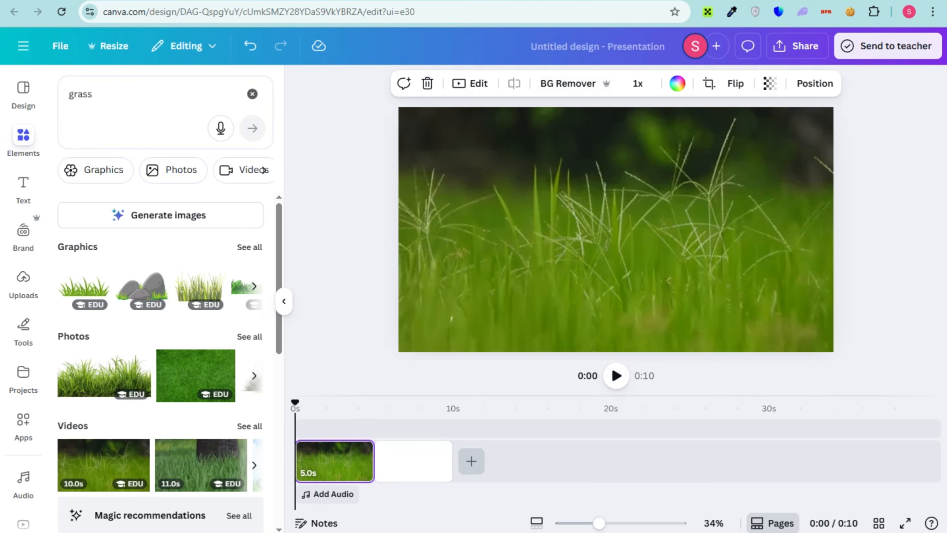
Step: Preview the first seconds of the tall-grass video and open the uploaded files
click(616, 375)
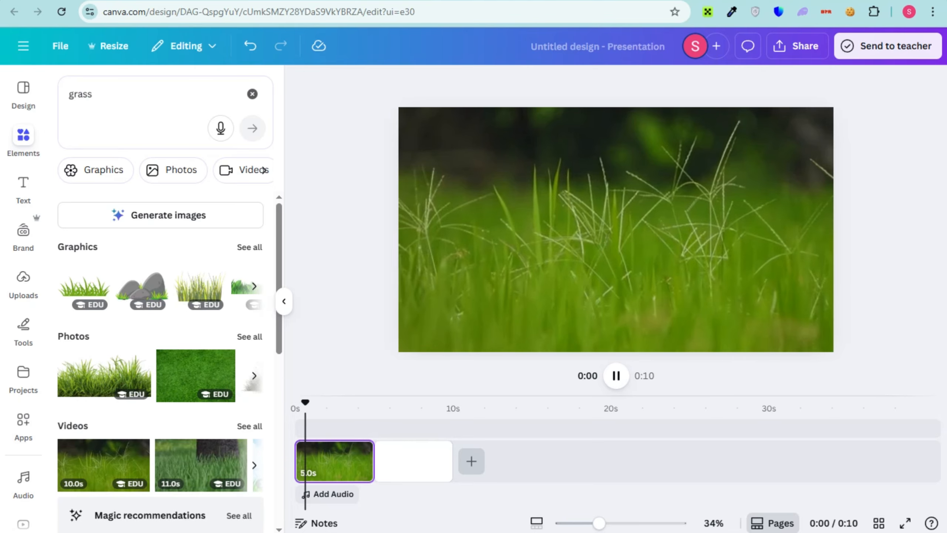
click(615, 375)
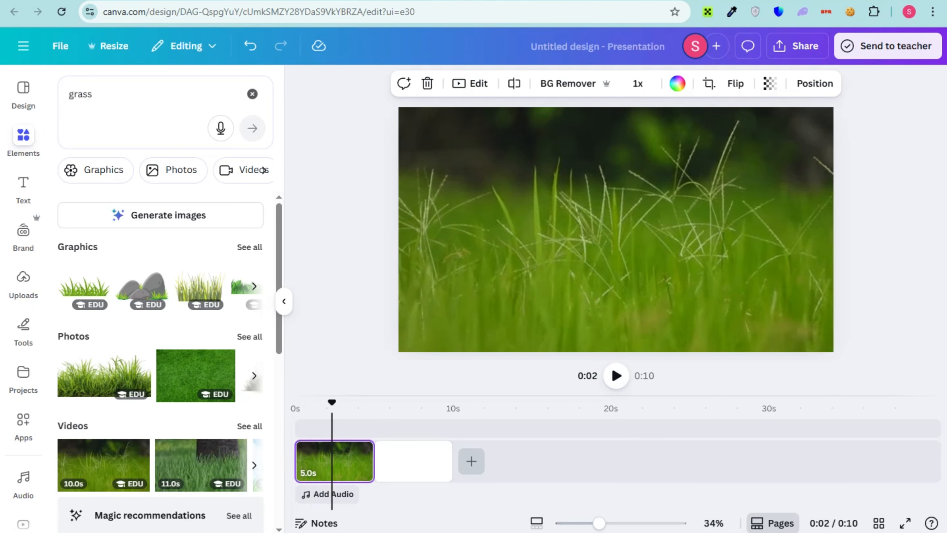
click(23, 283)
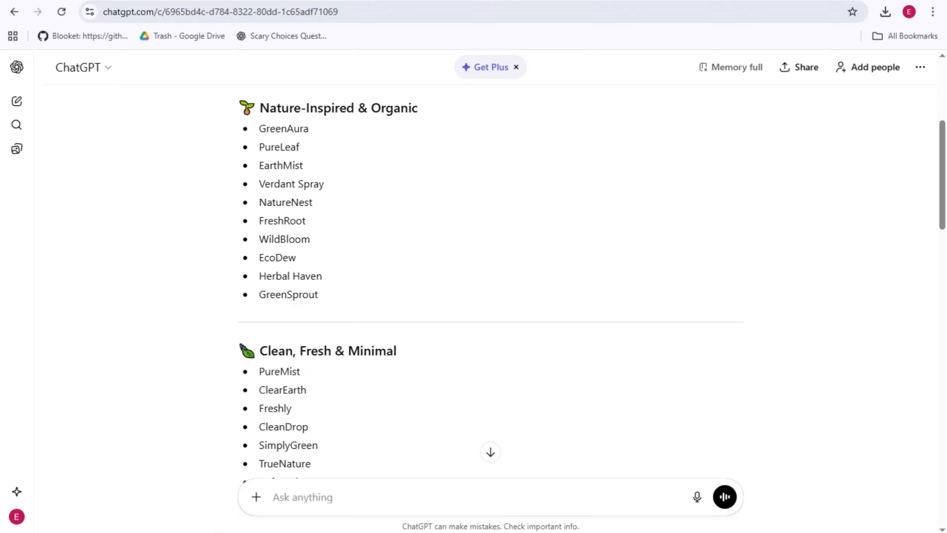
Step: Switch to ChatGPT and copy the name "Herbal Haven" from the Nature-Inspired & Organic list
drag(259, 275, 322, 276)
right_click(301, 284)
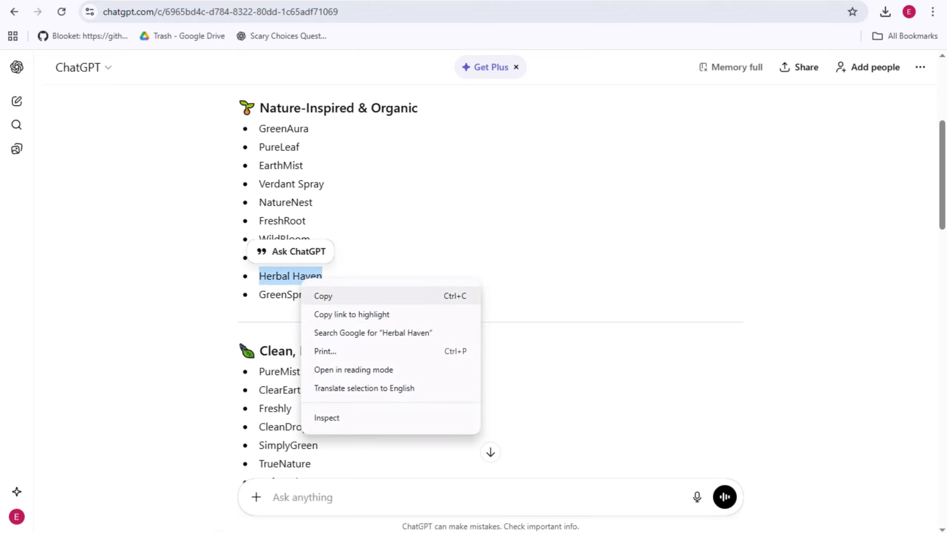
click(323, 296)
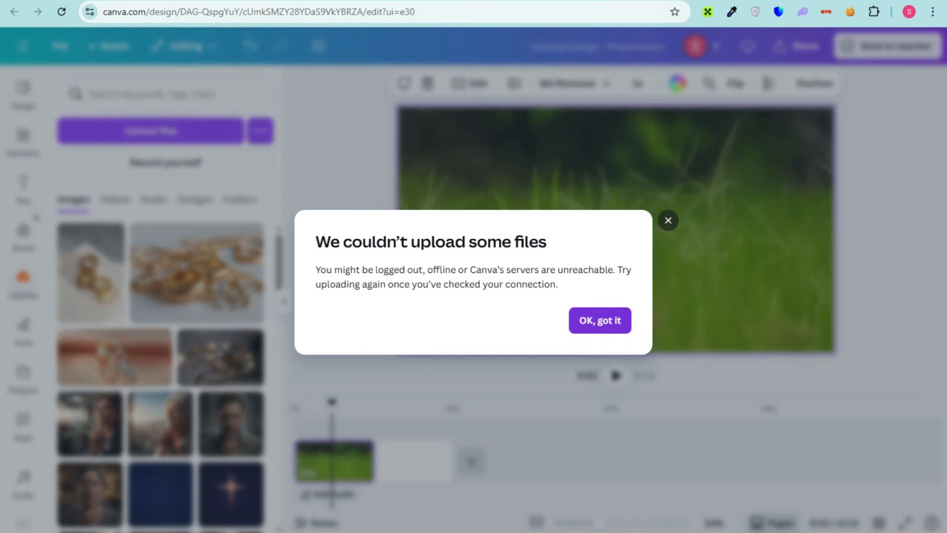
Step: Switch back to Canva, dismiss the upload notice and insert the 35.6 s hand-held bottle clip from the uploaded videos
click(600, 319)
click(115, 198)
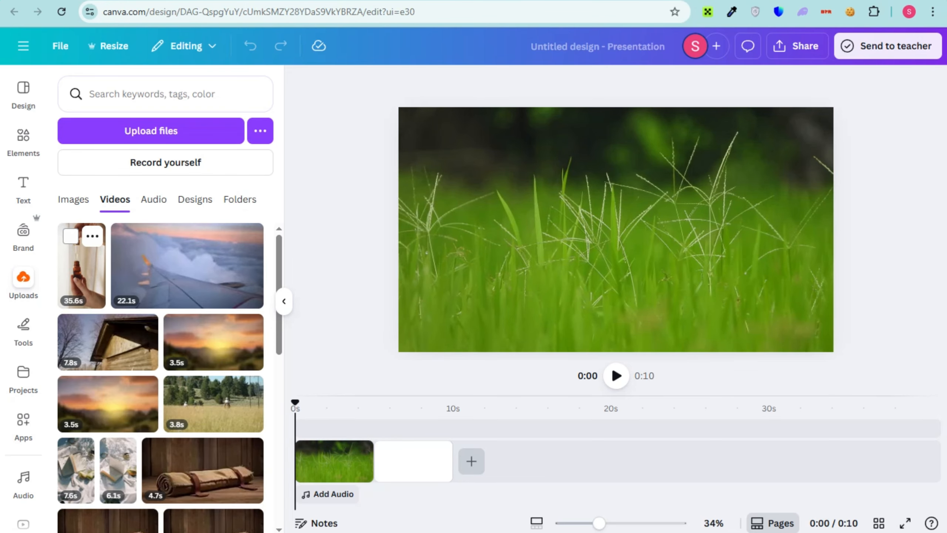
click(82, 266)
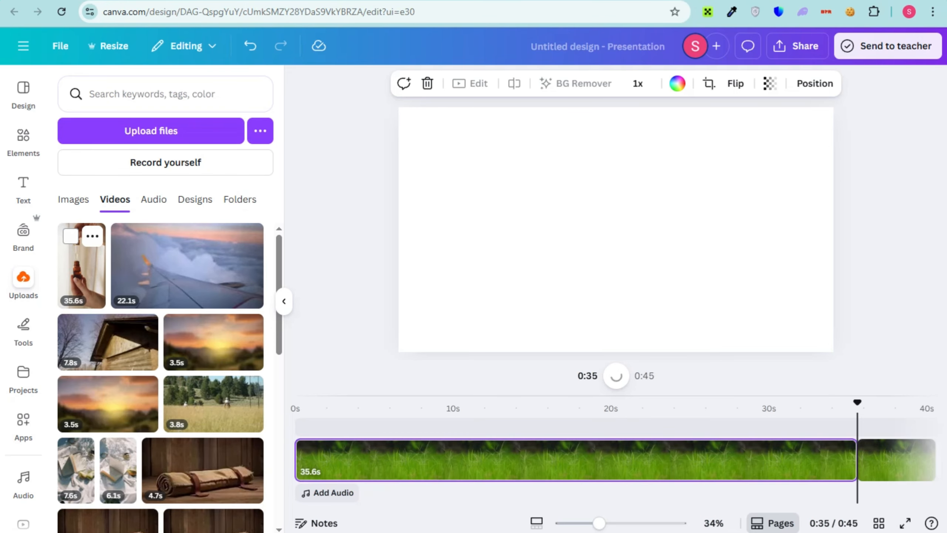
Step: Undo the bottle clip's page insertion and try it as an overlay on the grass page, adjusting its left edge
key(ctrl+z)
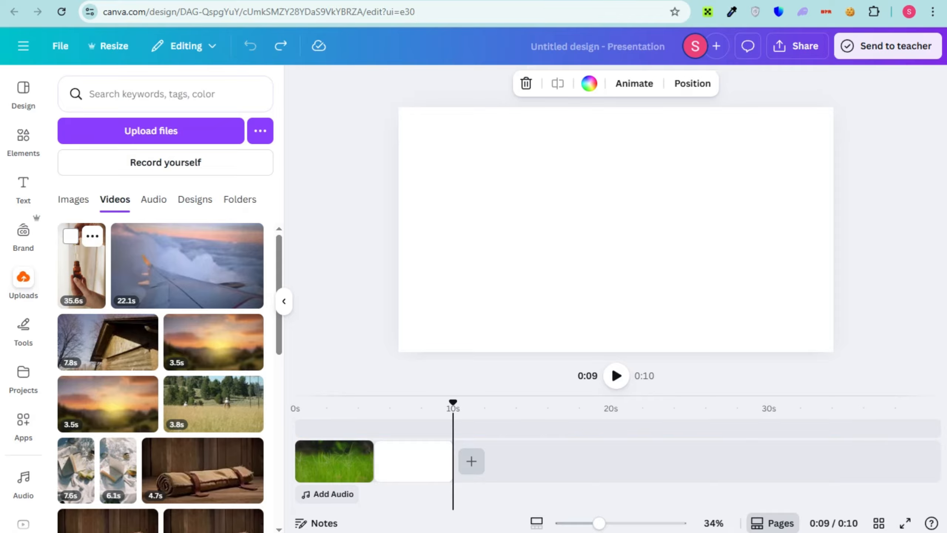
click(300, 408)
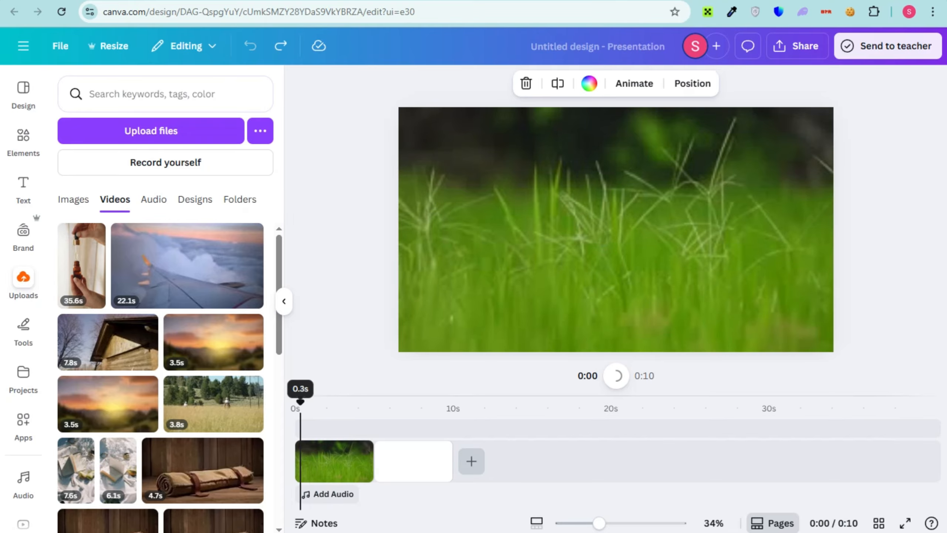
drag(82, 265, 560, 229)
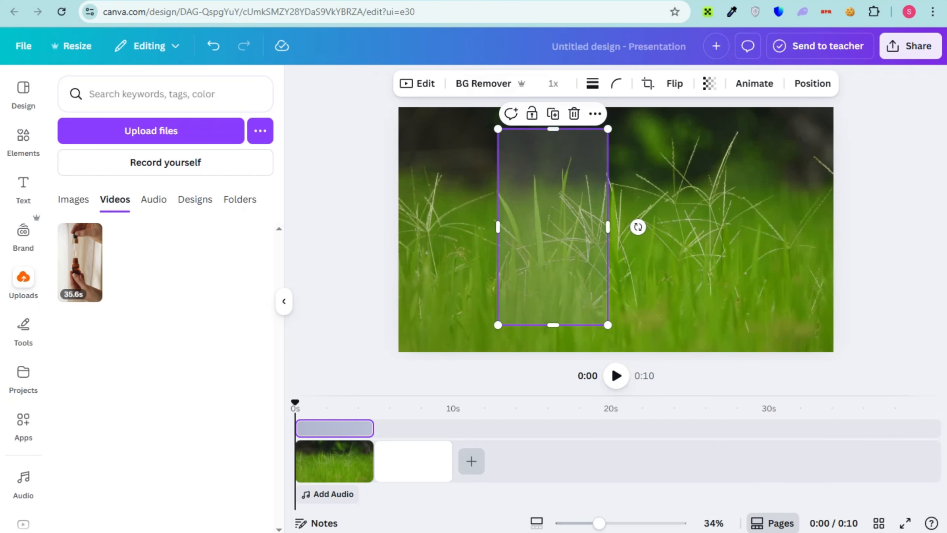
drag(496, 229, 468, 230)
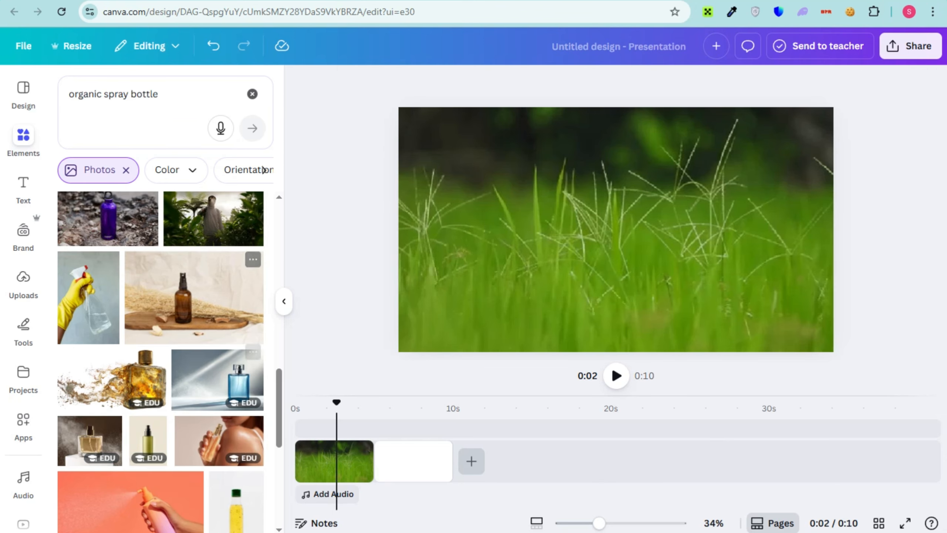
click(148, 440)
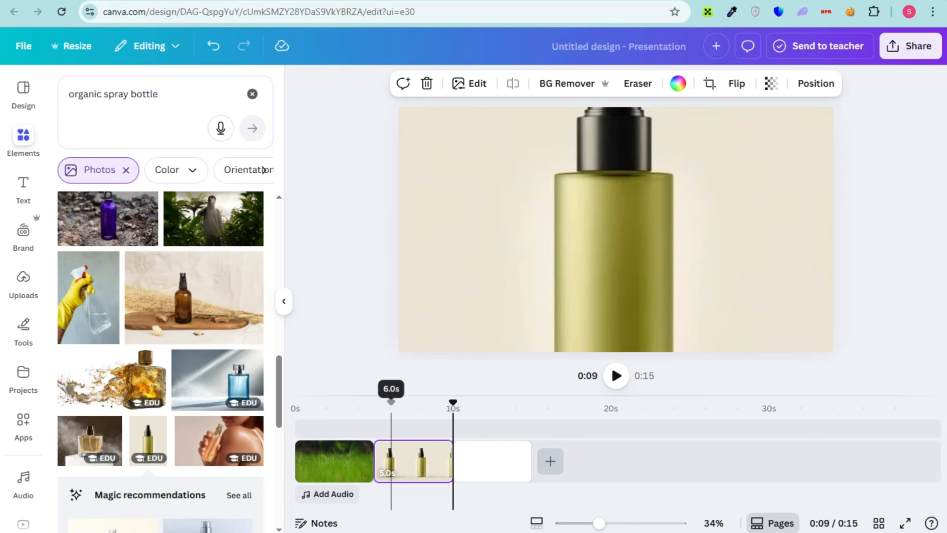
key(Delete)
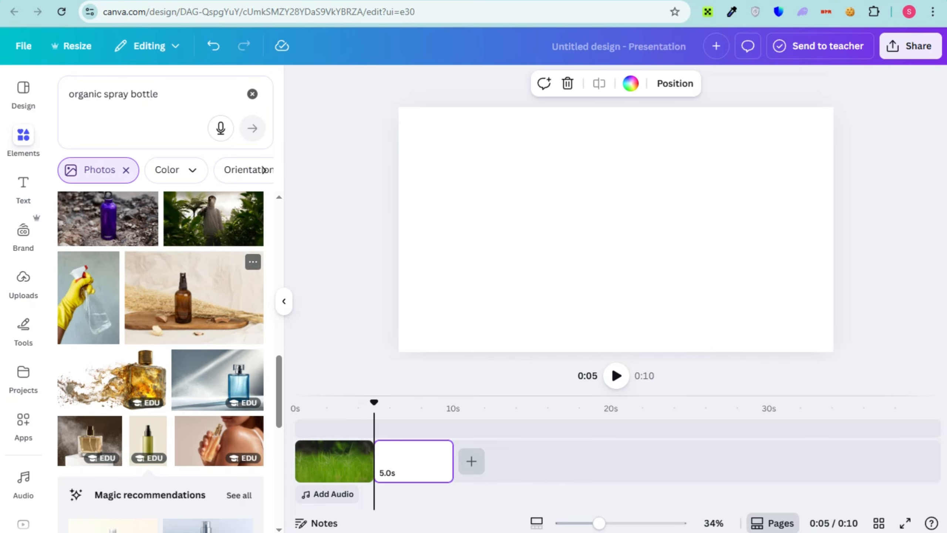
mouse_move(194, 297)
mouse_down()
mouse_move(274, 276)
mouse_move(300, 306)
mouse_up()
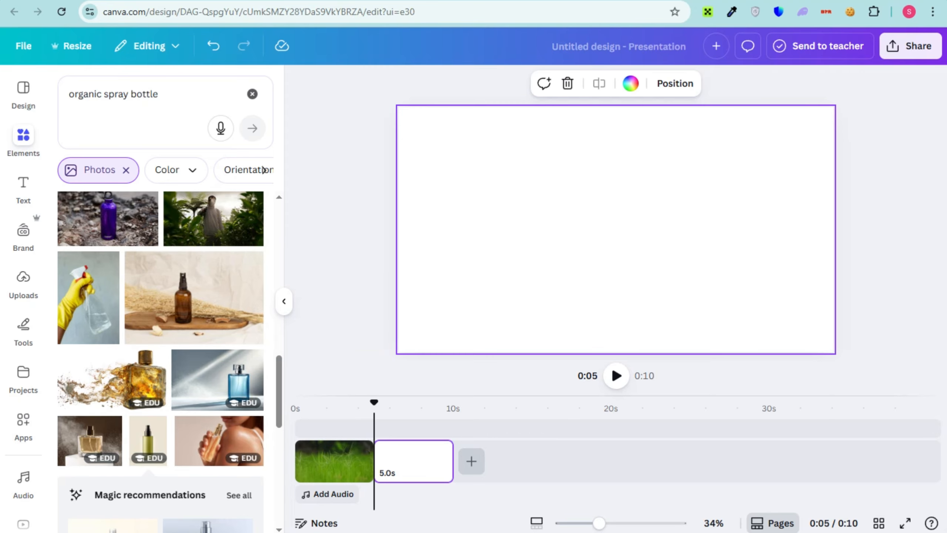
Step: Place the photo of the amber spray bottle on the wooden board over the grass page and remove its background
drag(373, 402, 295, 402)
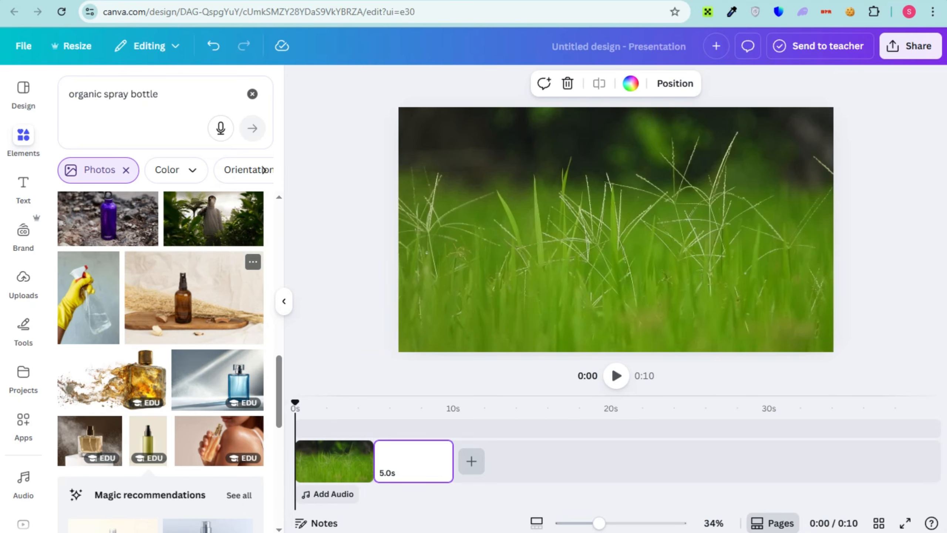
mouse_move(194, 298)
mouse_down()
mouse_move(503, 245)
mouse_move(587, 256)
mouse_move(587, 242)
mouse_up()
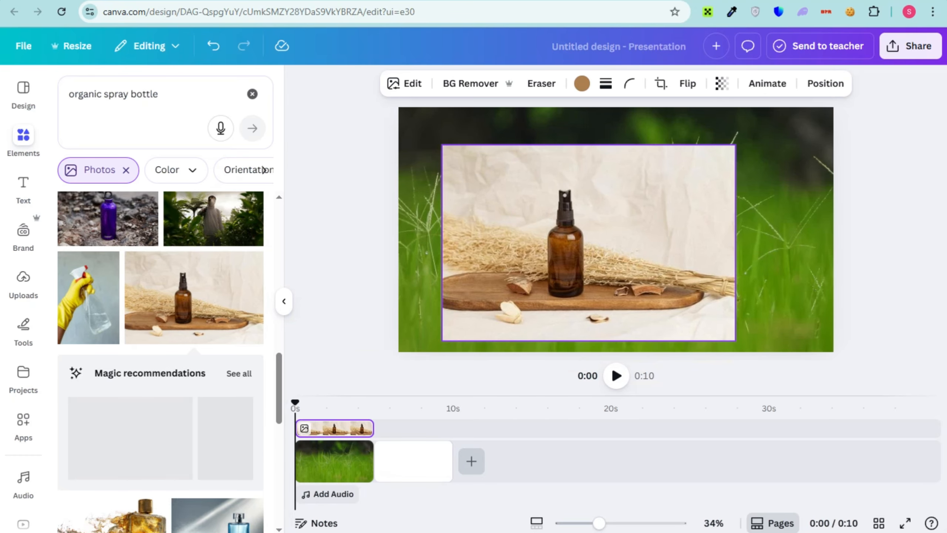
click(470, 84)
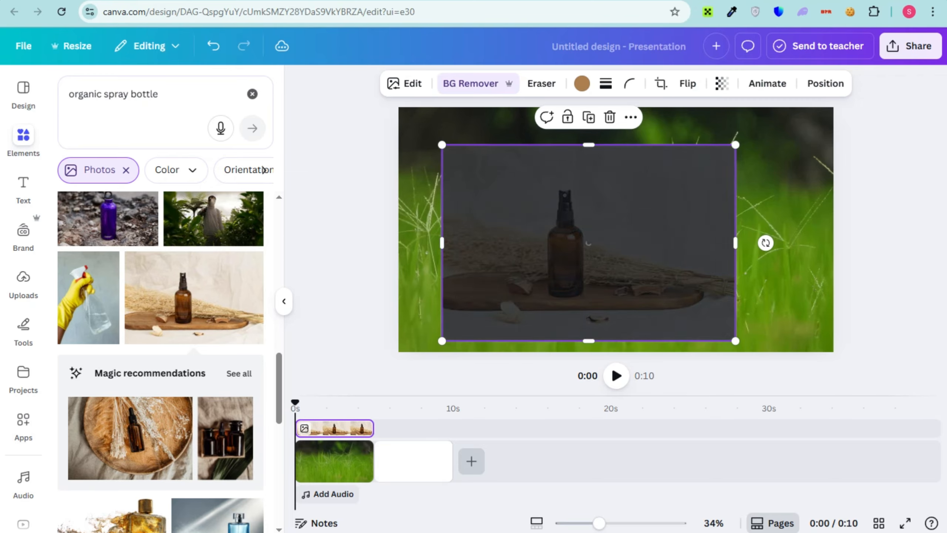
Step: Crop the bottle photo's bottom and both sides closely around the amber bottle and position it over the grass
drag(546, 254, 505, 259)
drag(528, 351, 528, 310)
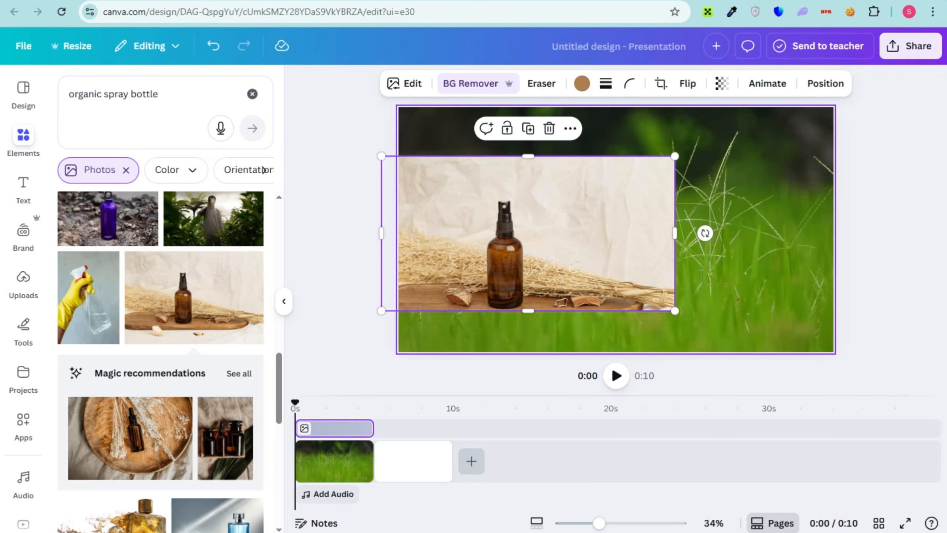
drag(674, 233, 524, 233)
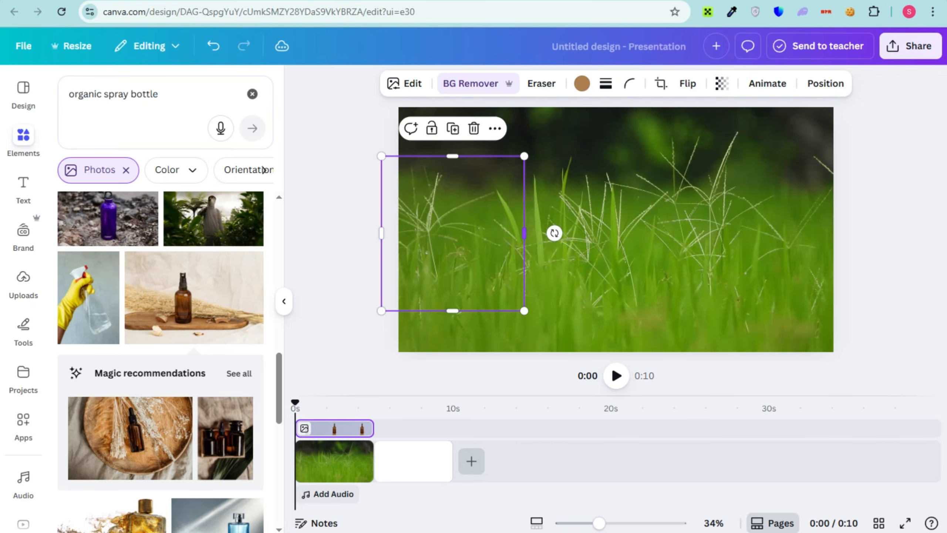
drag(381, 233, 547, 258)
click(615, 229)
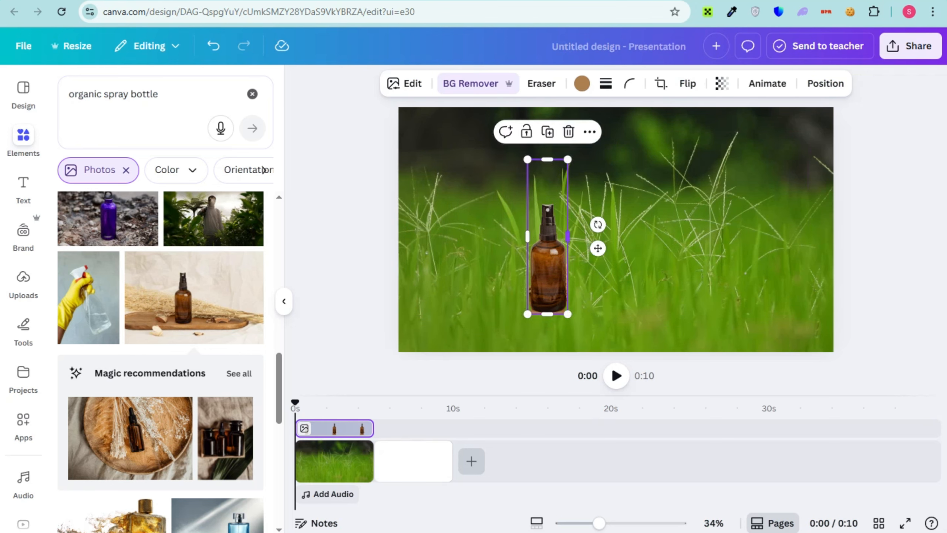
Step: Trim the empty space above the bottle, enlarge the cutout and place it near the lower centre of the page
mouse_move(547, 160)
mouse_down()
mouse_move(547, 200)
mouse_move(580, 163)
mouse_up()
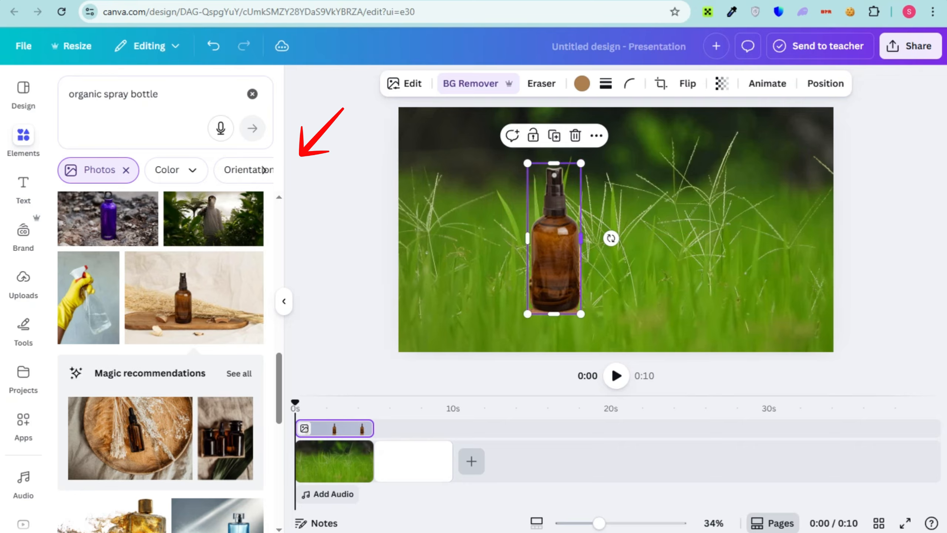
click(554, 332)
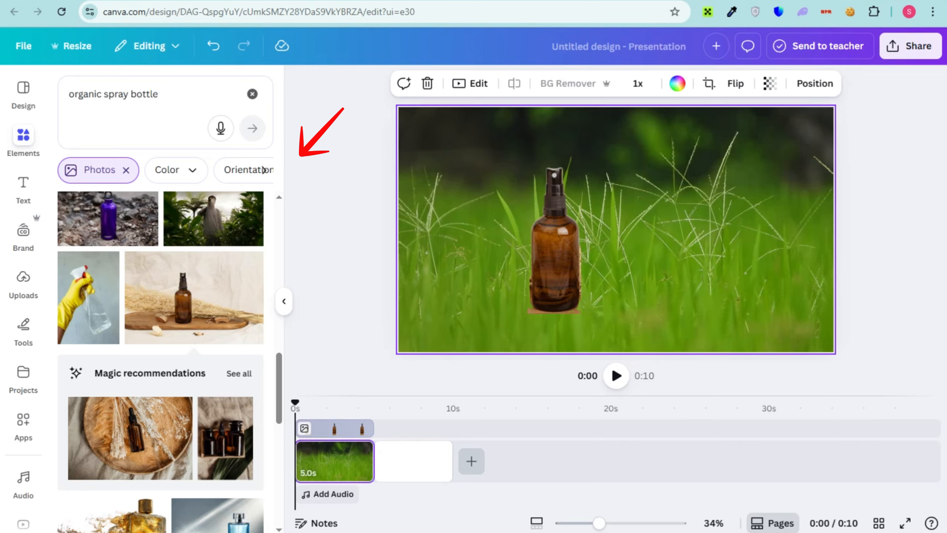
drag(554, 239, 604, 242)
drag(631, 170, 637, 156)
drag(607, 238, 597, 250)
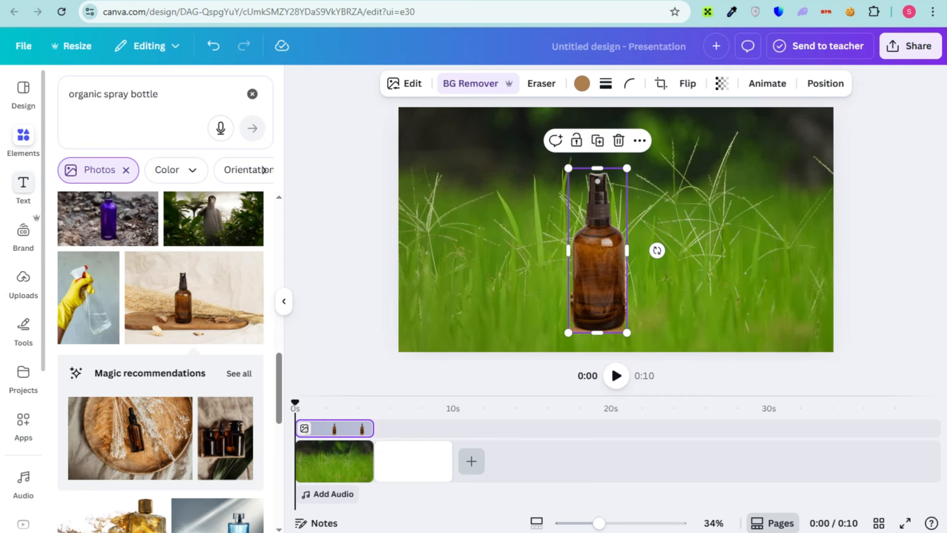
Step: Open the text options, switch to ChatGPT to copy the name "Herbal Haven" and return to Canva
click(23, 186)
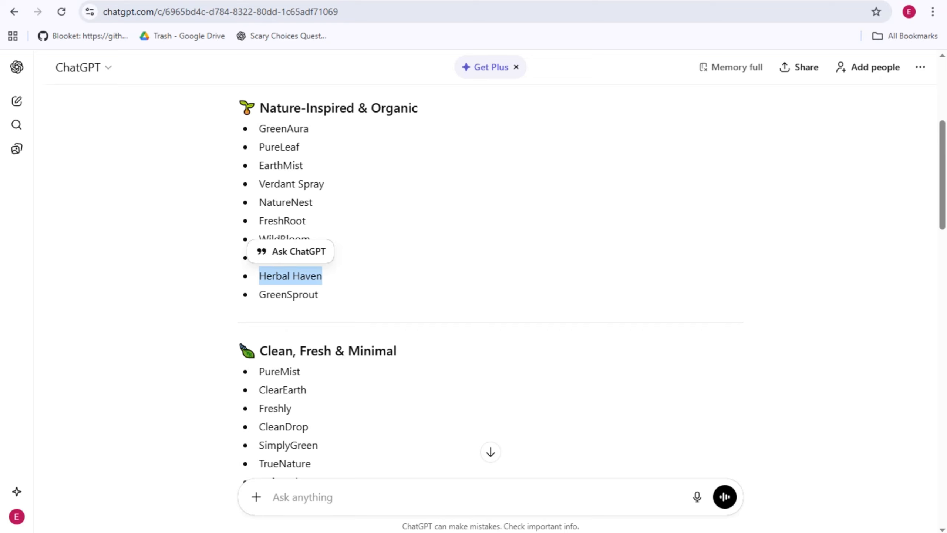
right_click(292, 284)
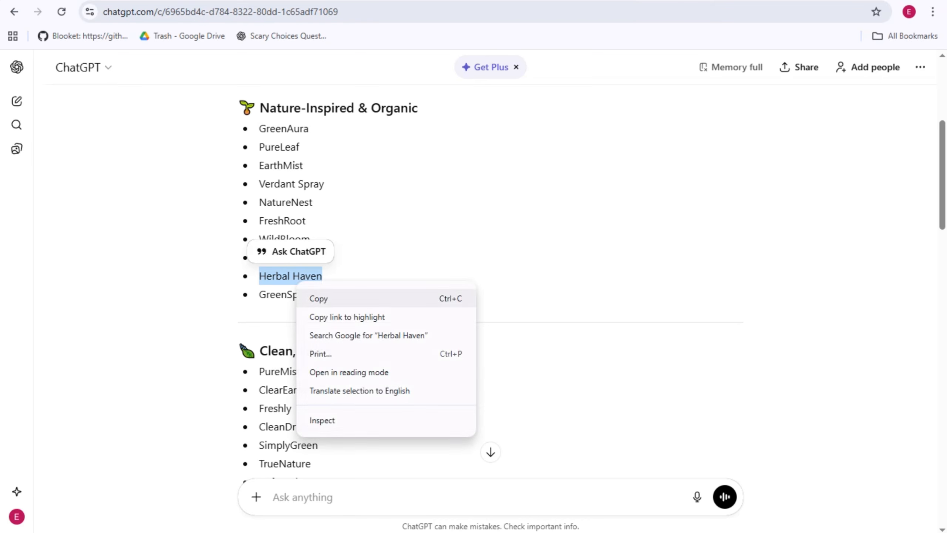
click(317, 299)
key(alt+Tab)
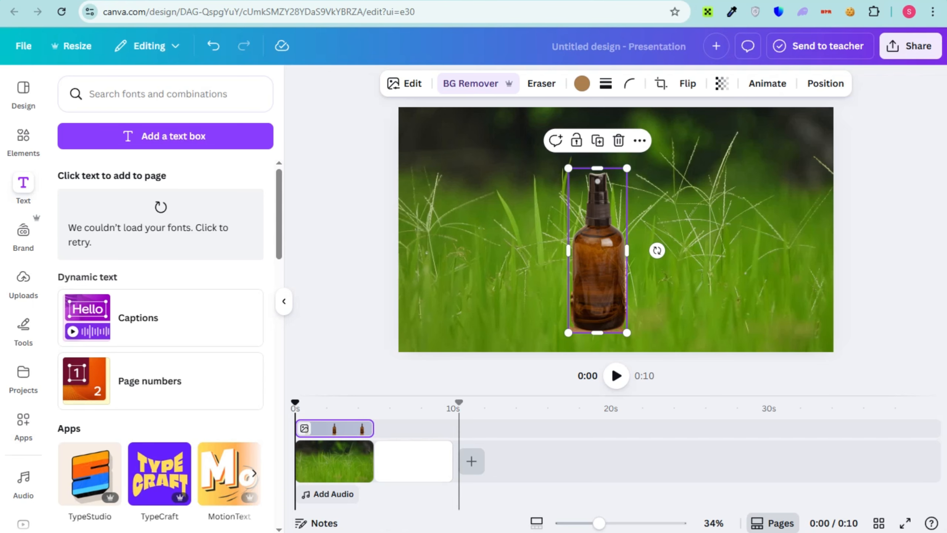
Step: Add a text box reading "Herbal Haven" and place it above the bottle
click(165, 136)
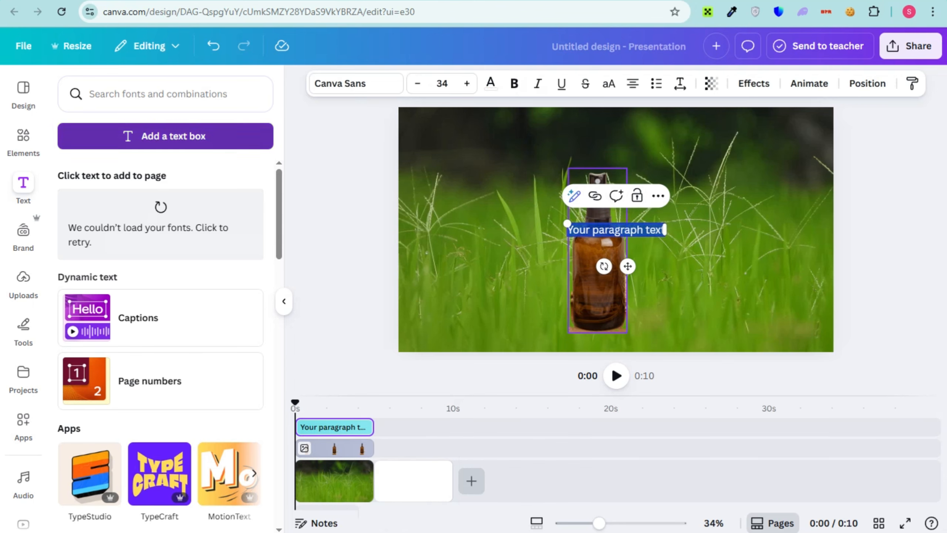
key(ctrl+v)
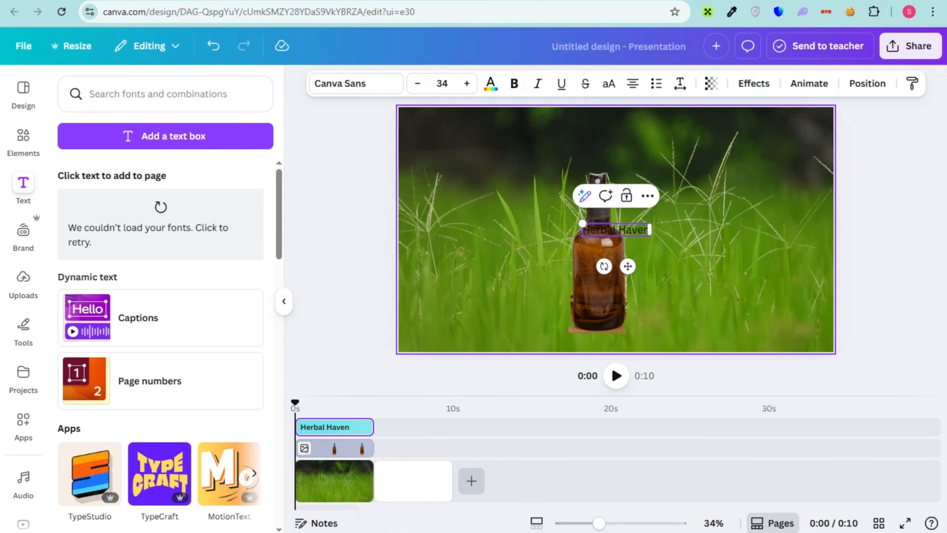
click(708, 261)
drag(616, 229, 602, 138)
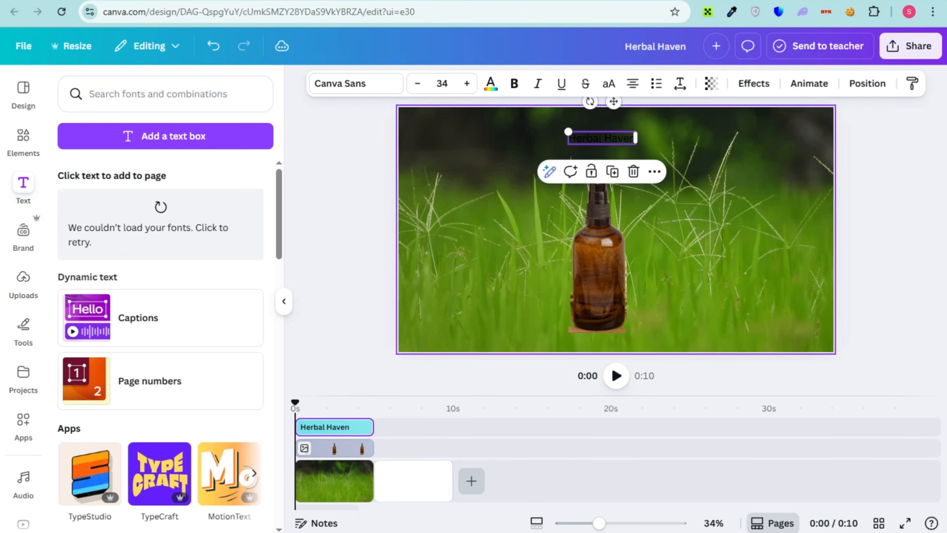
Step: Format the "Herbal Haven" title in white Lilita One and enlarge it to font size 70.1
click(491, 84)
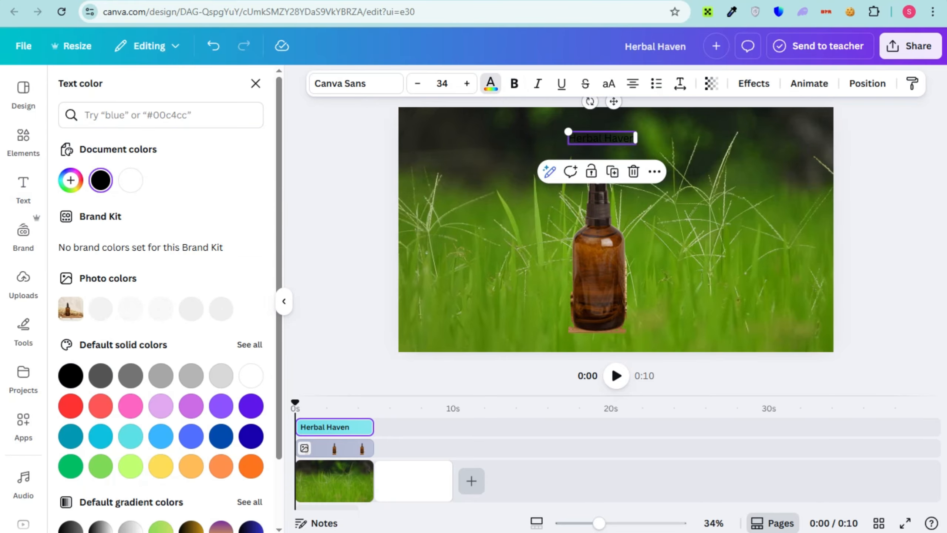
click(130, 180)
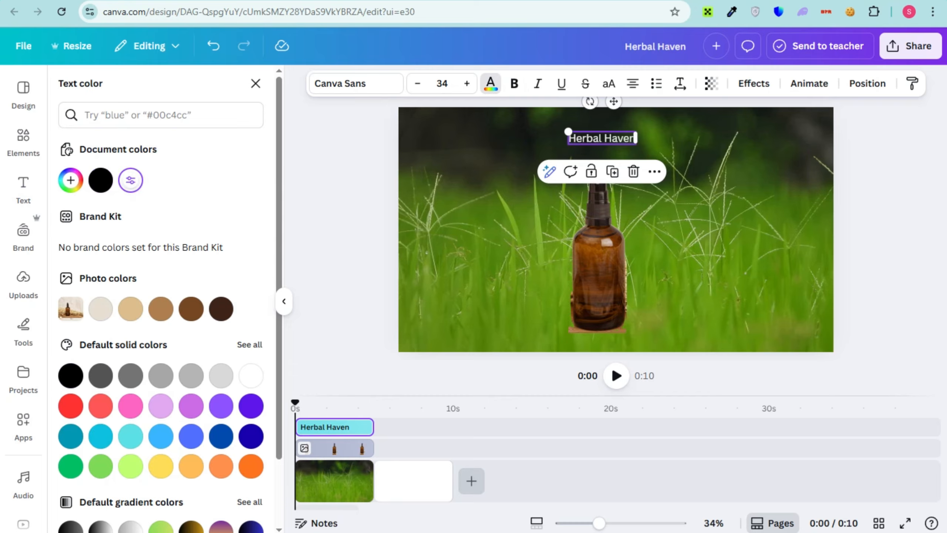
click(357, 83)
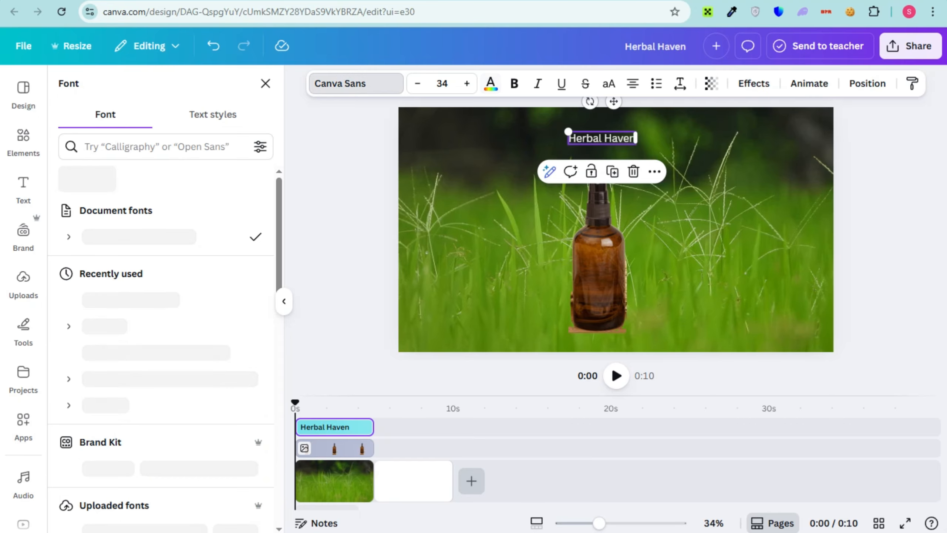
click(102, 299)
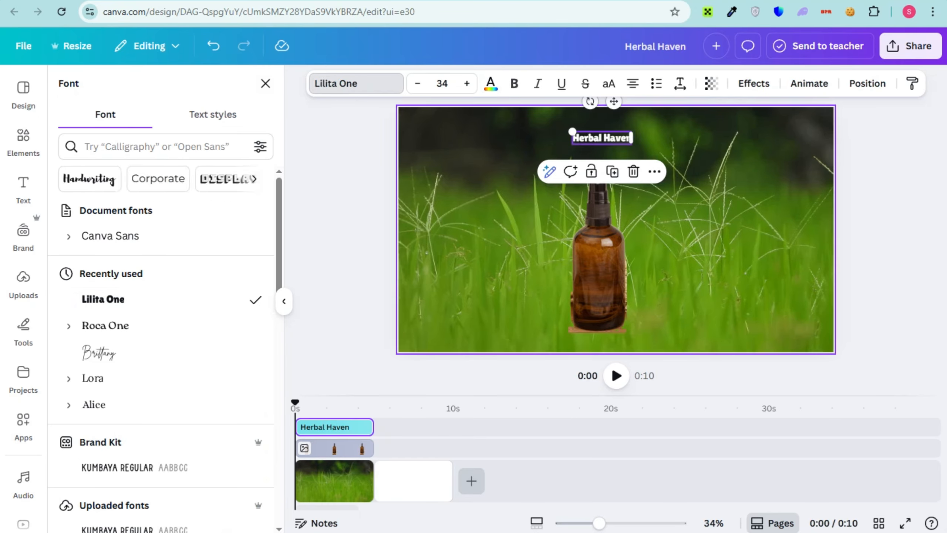
drag(567, 131, 597, 131)
Step: Move the bottle cutout to the left side of the page and enlarge it slightly
drag(598, 258, 474, 254)
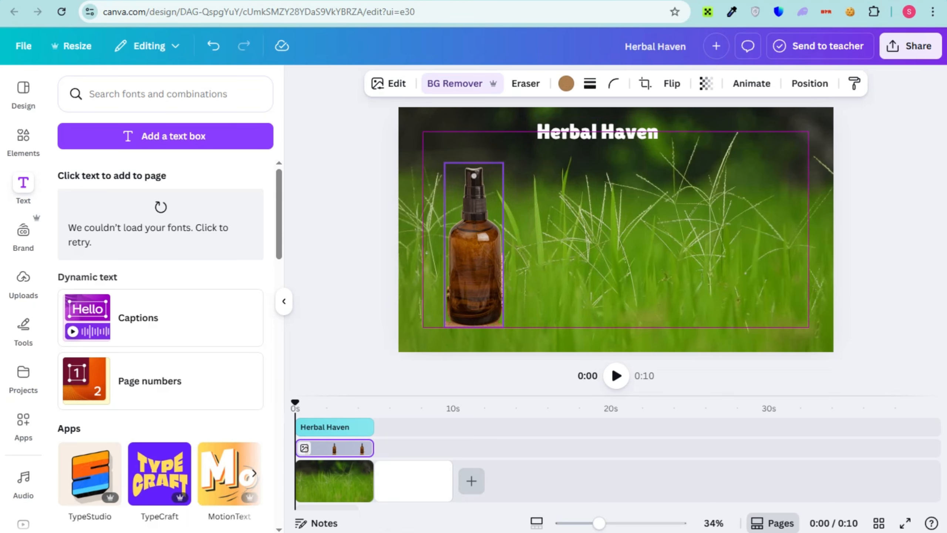
drag(503, 163, 506, 152)
drag(475, 240, 467, 256)
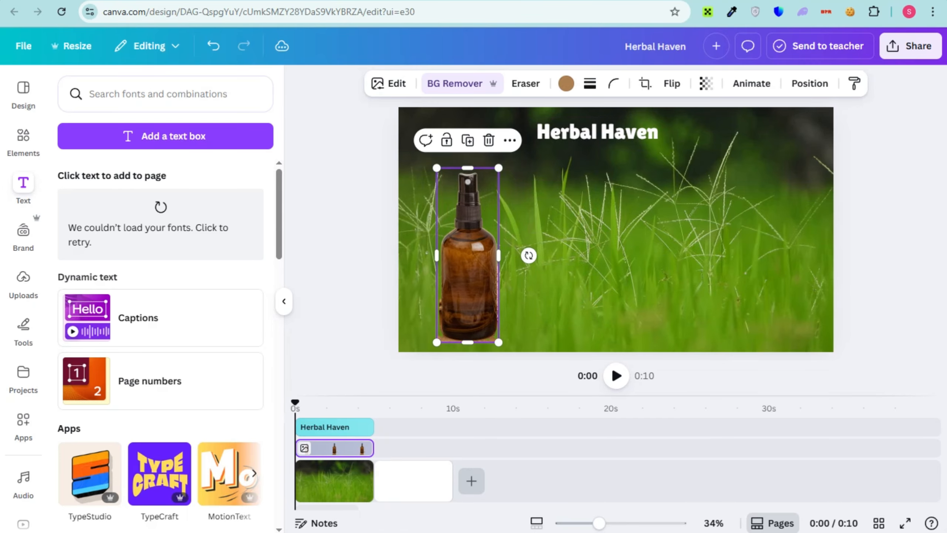
Step: Apply the Lift effect at intensity 100 to the "Herbal Haven" title and enlarge it to font size 103
click(597, 131)
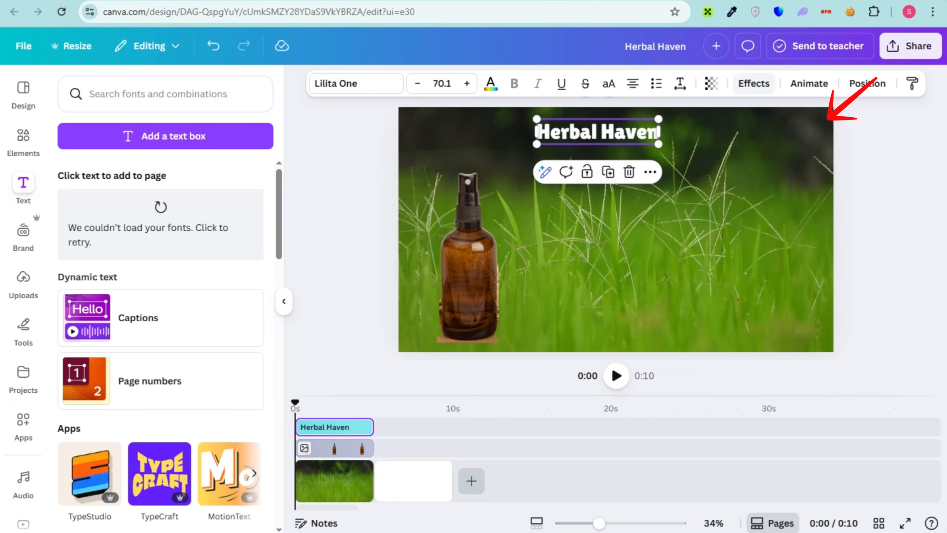
click(753, 84)
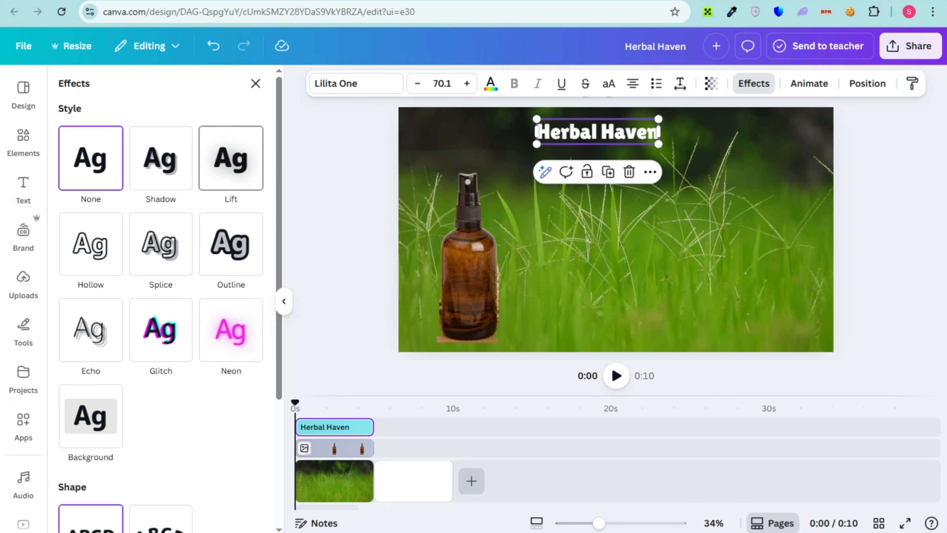
click(230, 158)
drag(119, 244, 172, 244)
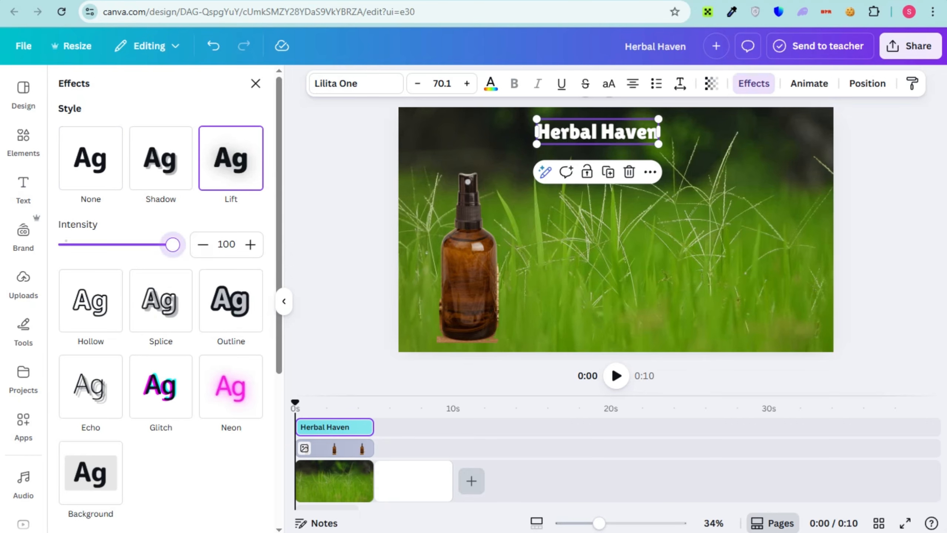
drag(536, 144, 499, 152)
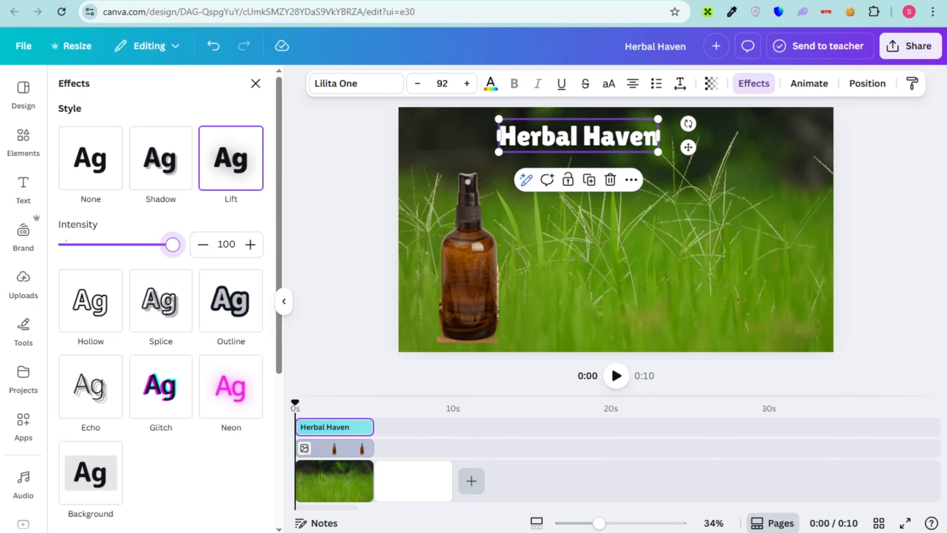
mouse_move(657, 119)
mouse_down()
mouse_move(678, 115)
mouse_move(645, 132)
mouse_move(660, 132)
mouse_up()
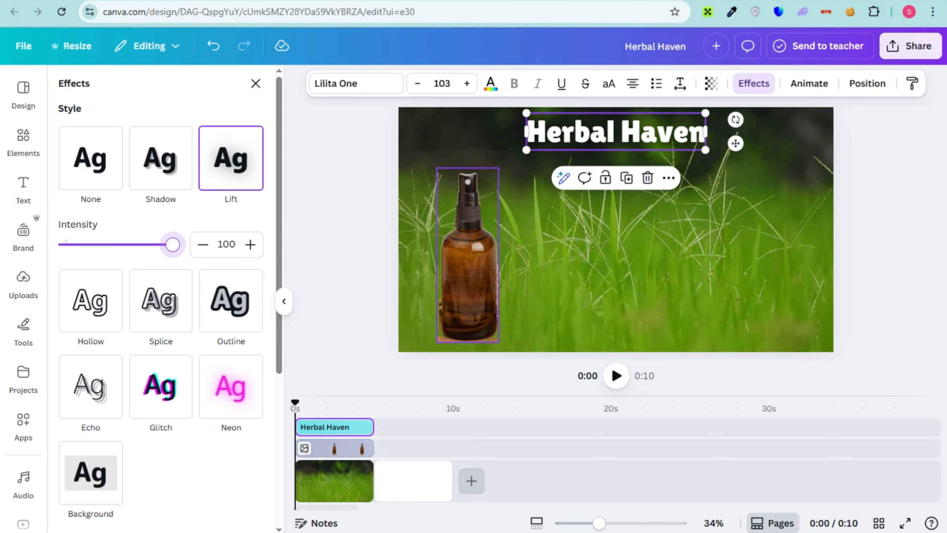
Step: Duplicate the "Herbal Haven" title on the grass page
click(614, 131)
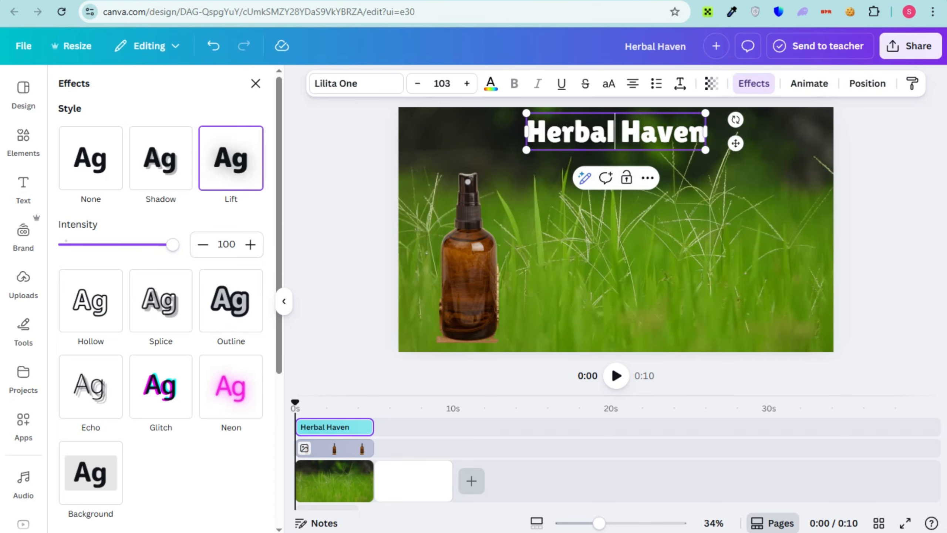
key(Escape)
key(ctrl+d)
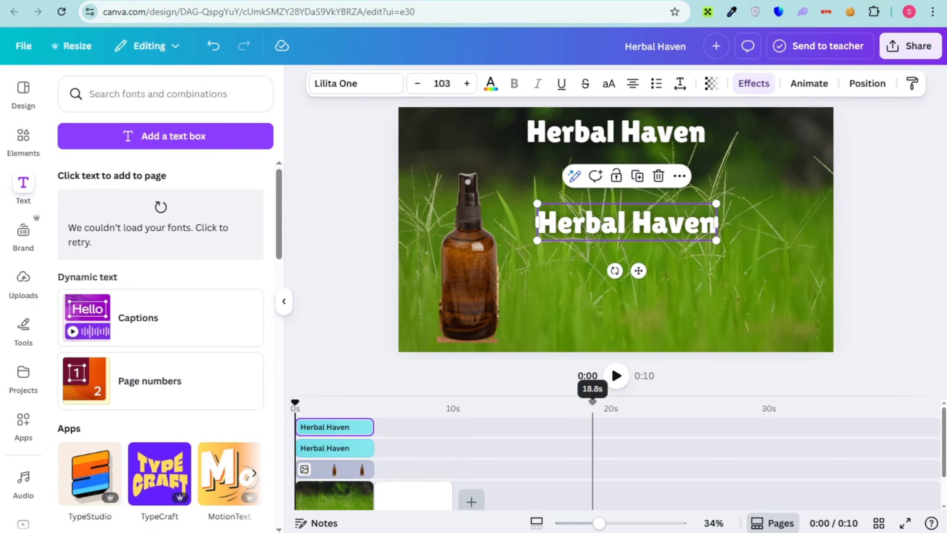
Step: Switch to ChatGPT, request "Herbal Haven short product description organic spray" and copy the resulting Herbal Haven Organic Spray paragraph
key(alt+Tab)
click(273, 497)
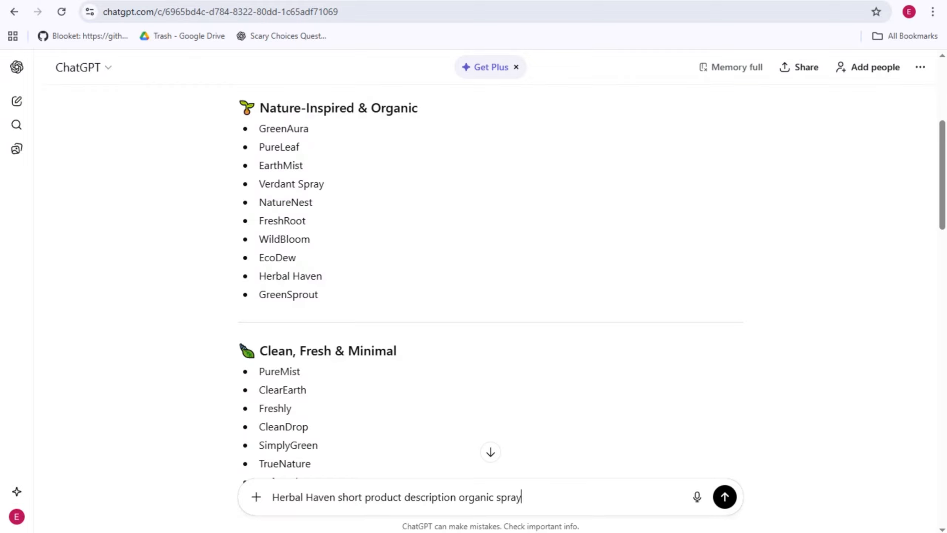
key(Return)
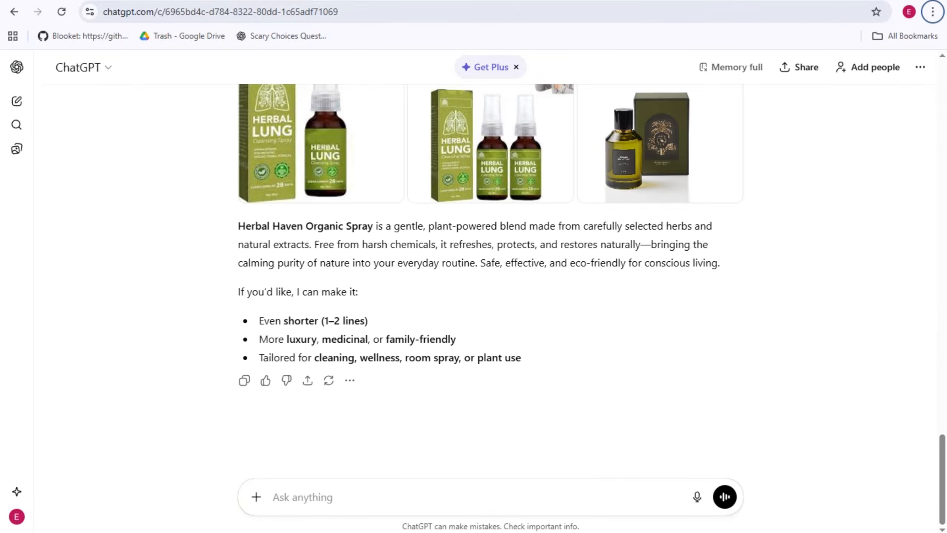
drag(237, 226, 720, 263)
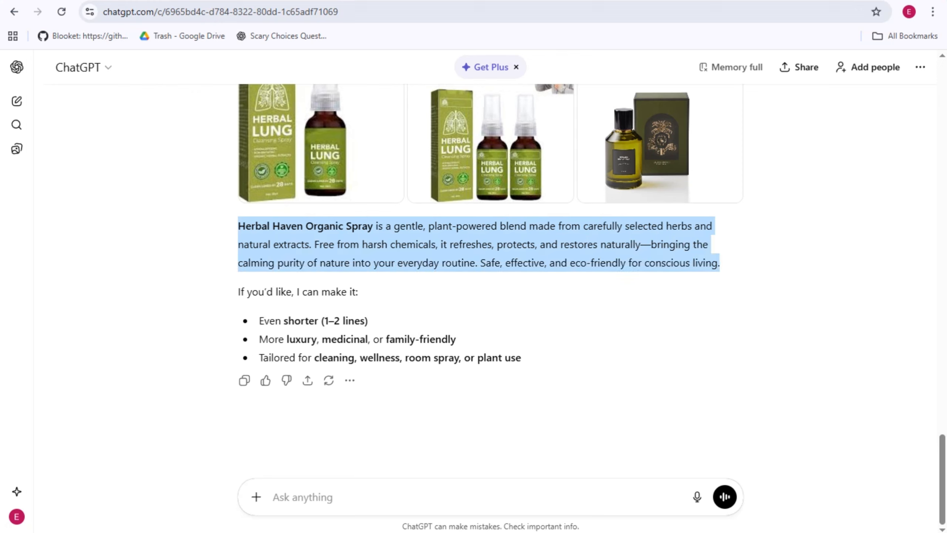
right_click(641, 263)
click(663, 282)
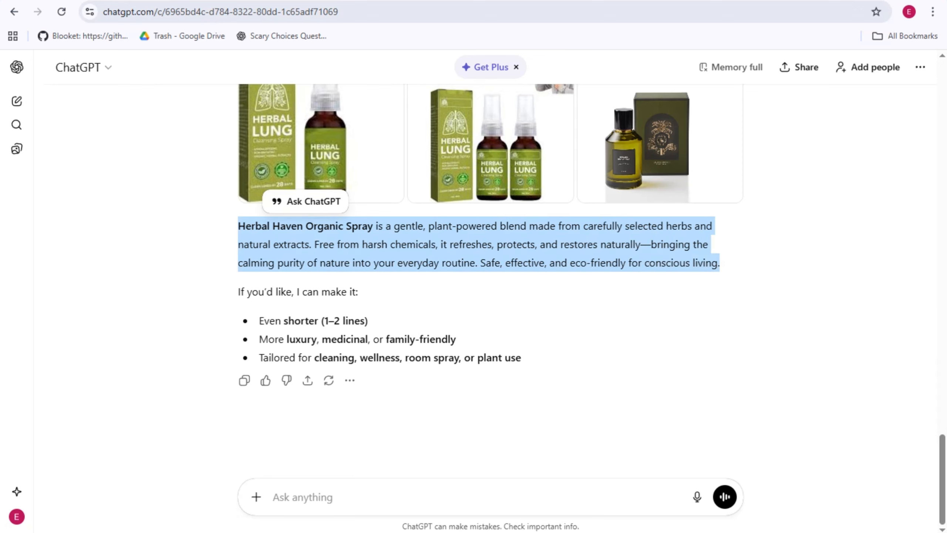
Step: Switch back to Canva, replace the duplicated title's text with the copied description and set its font size to 50
key(alt+Tab)
double_click(626, 223)
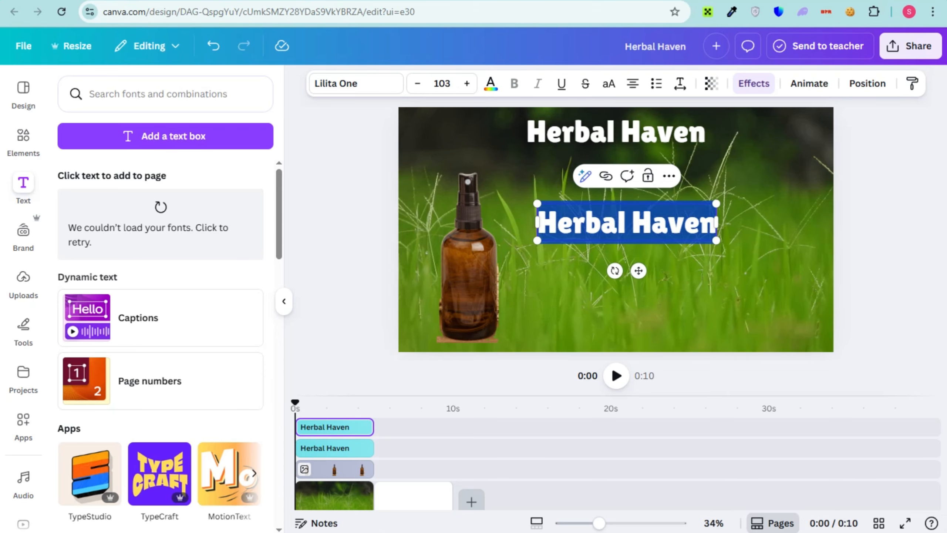
key(ctrl+v)
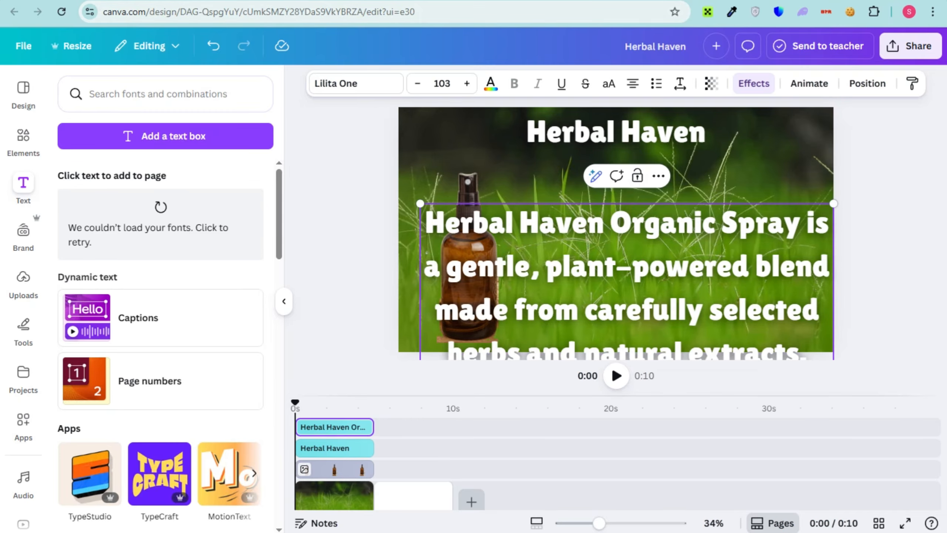
click(442, 83)
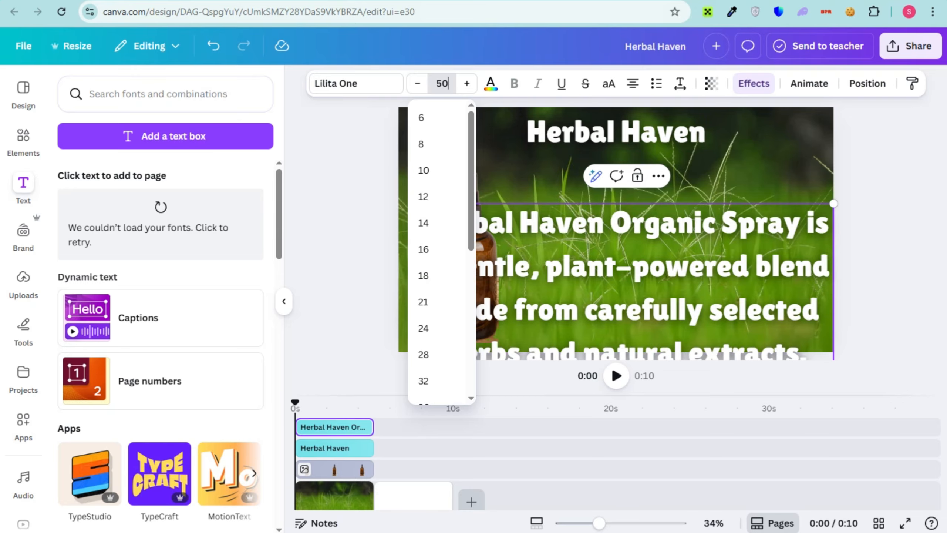
text(50)
key(Return)
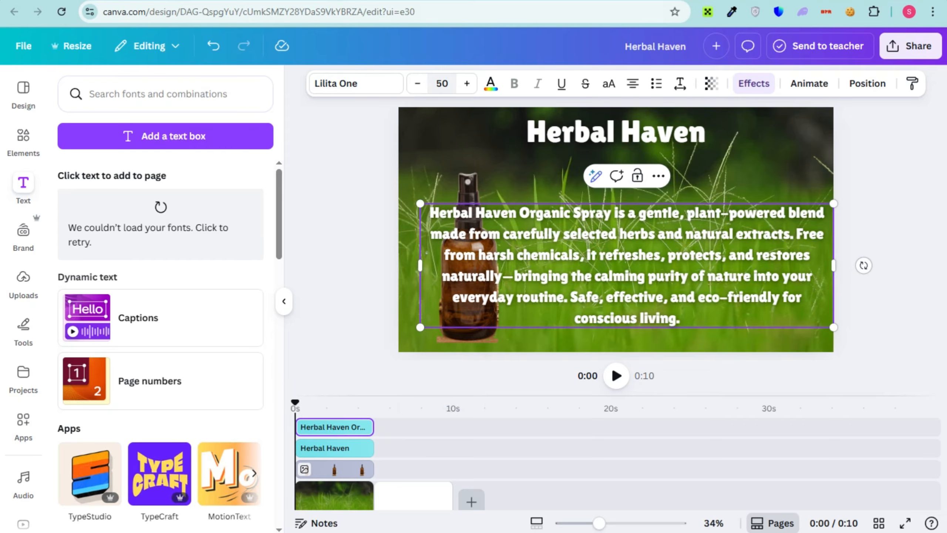
Step: Narrow and shrink the description to font size 43.4, place it beside the bottle below the title and left-align it
drag(420, 266, 489, 276)
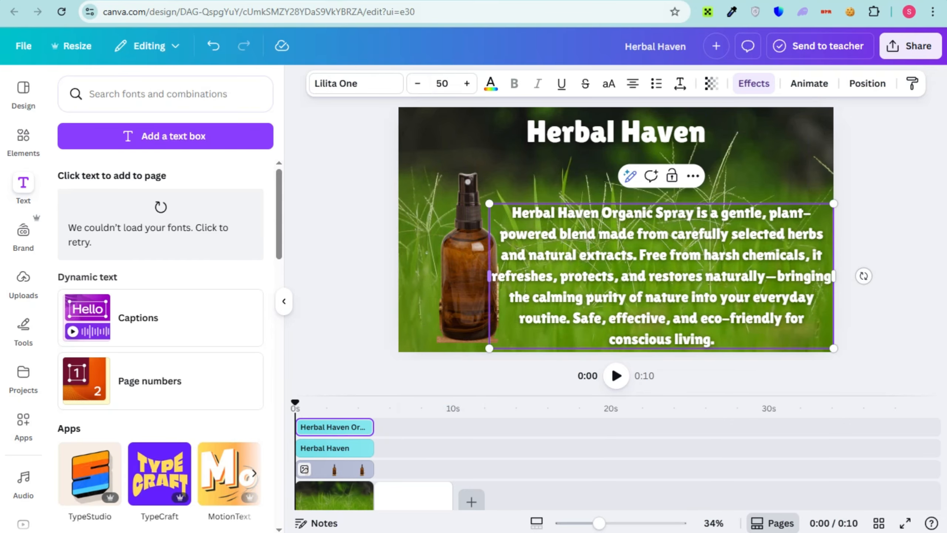
drag(833, 203, 788, 222)
click(853, 224)
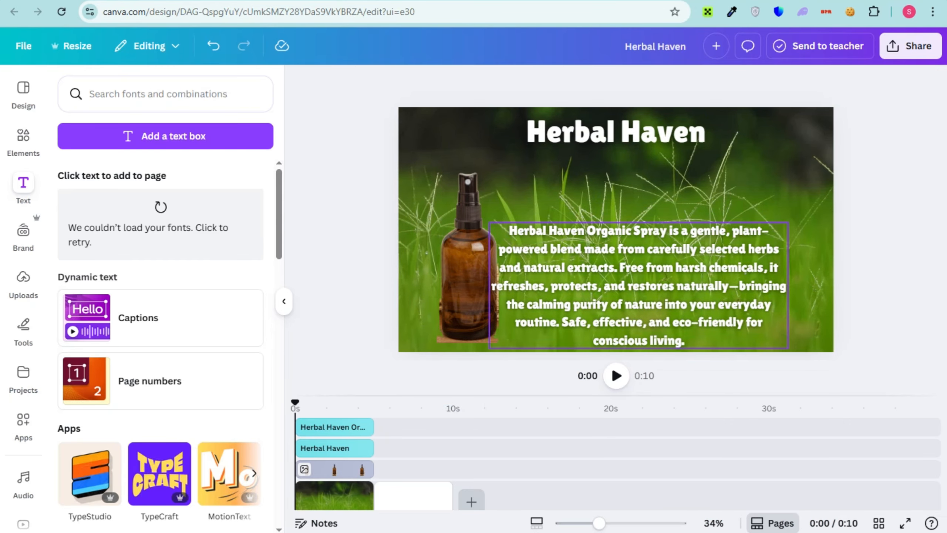
drag(569, 247, 585, 217)
drag(804, 255, 785, 256)
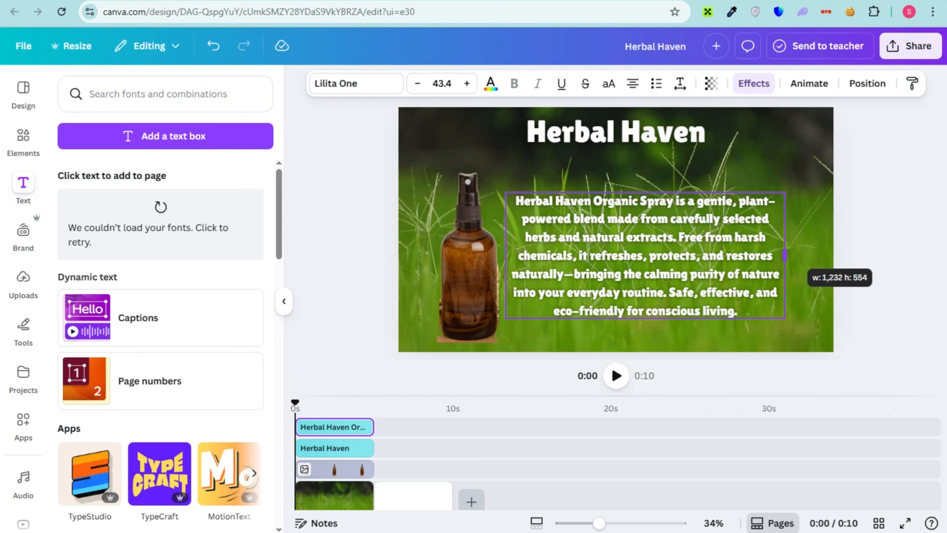
drag(645, 246, 669, 246)
click(632, 83)
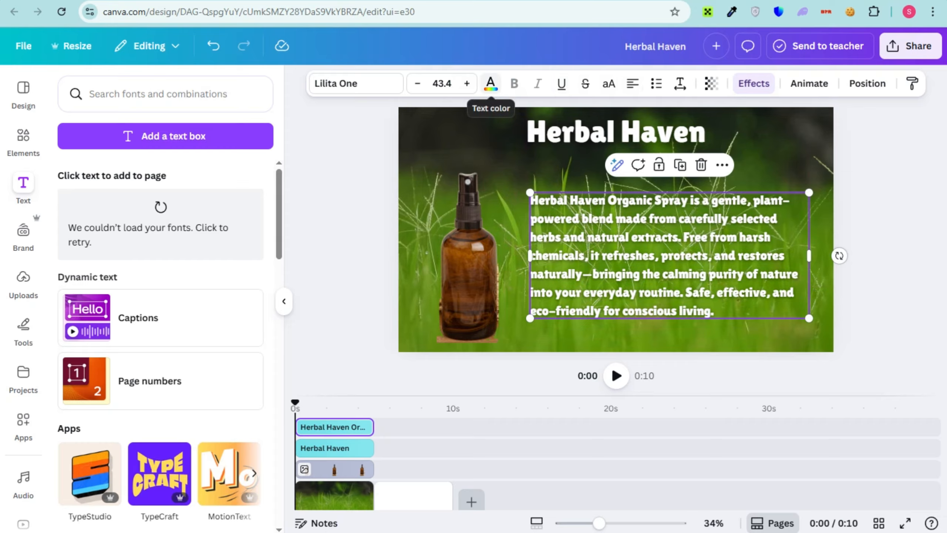
Step: Try dark brown and black on the description text, settle on the light beige photo color and nudge the text up
click(491, 84)
click(221, 309)
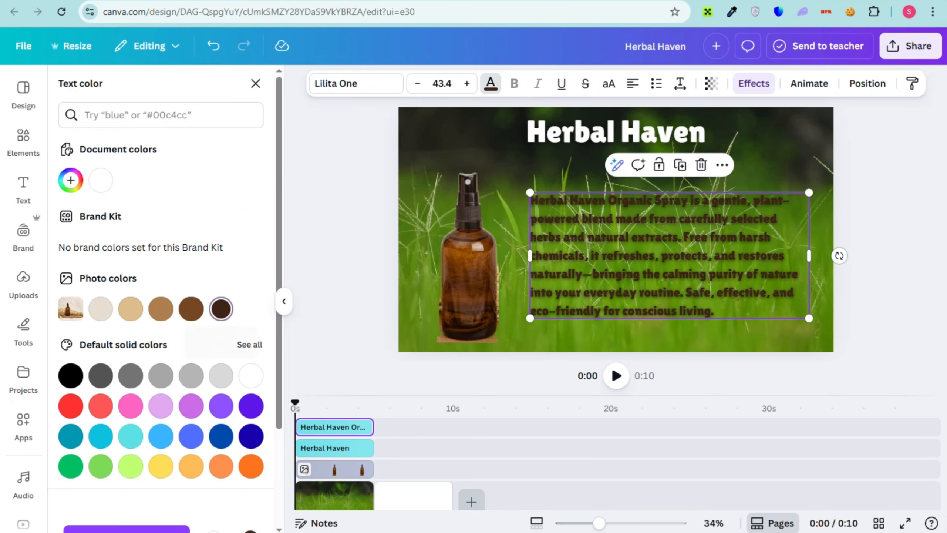
click(70, 375)
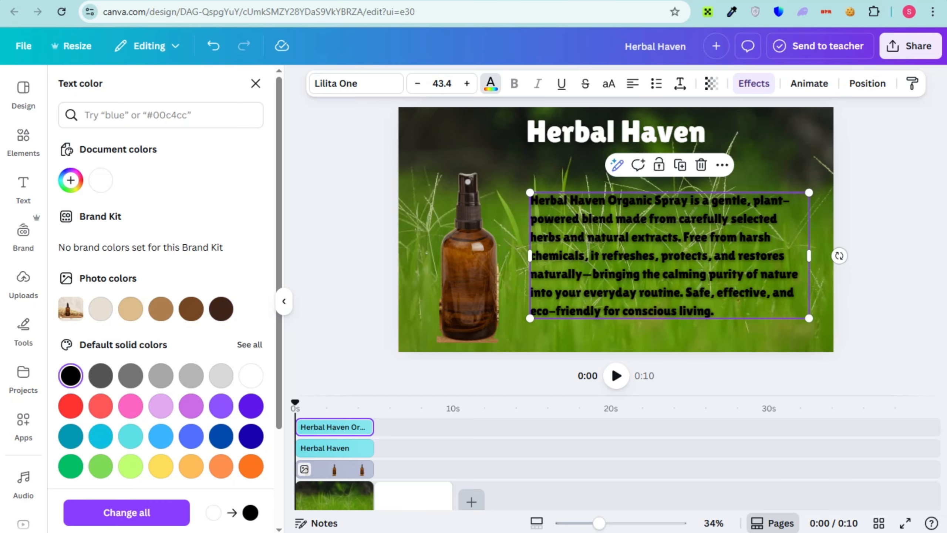
click(100, 308)
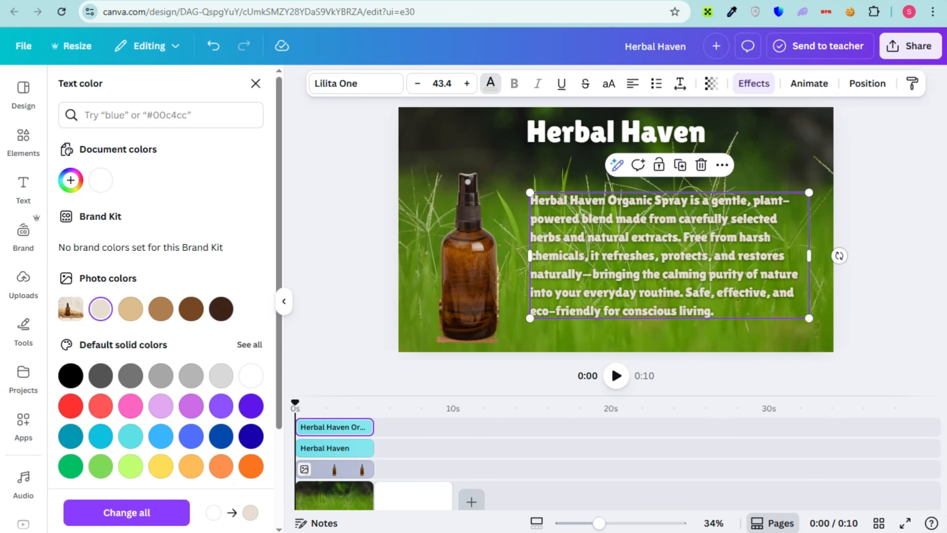
mouse_move(669, 256)
mouse_down()
mouse_move(666, 270)
mouse_move(666, 249)
mouse_up()
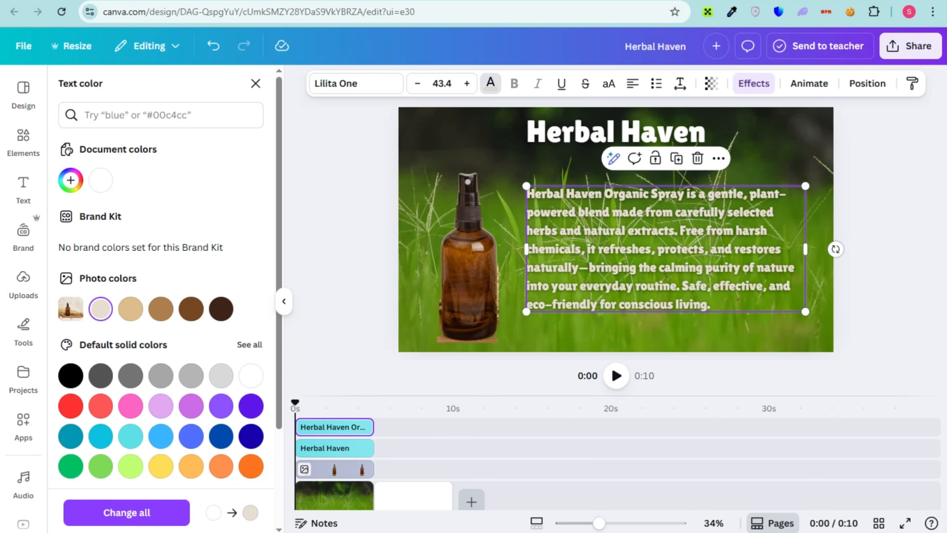
Step: Apply a black Outline effect with thickness 50 to the description and enlarge the text slightly
click(753, 83)
click(231, 240)
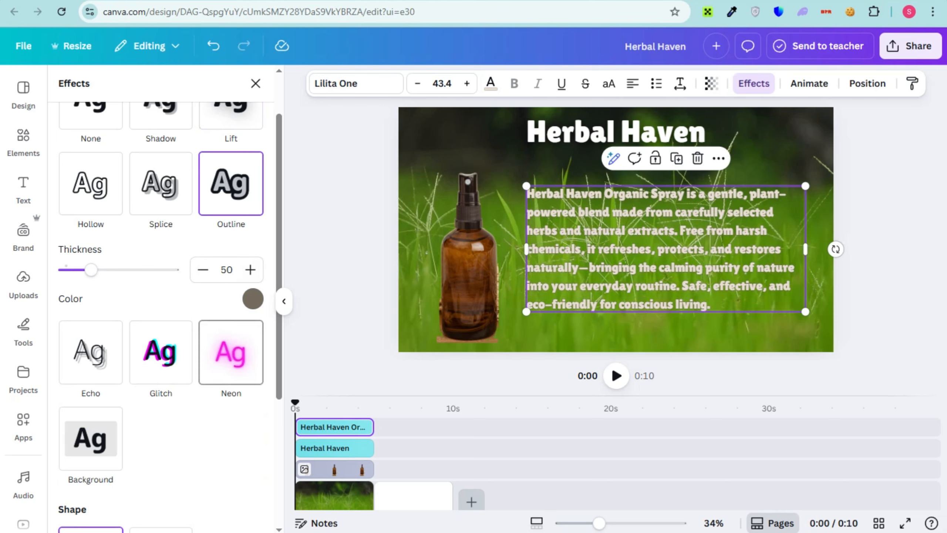
click(253, 298)
click(70, 455)
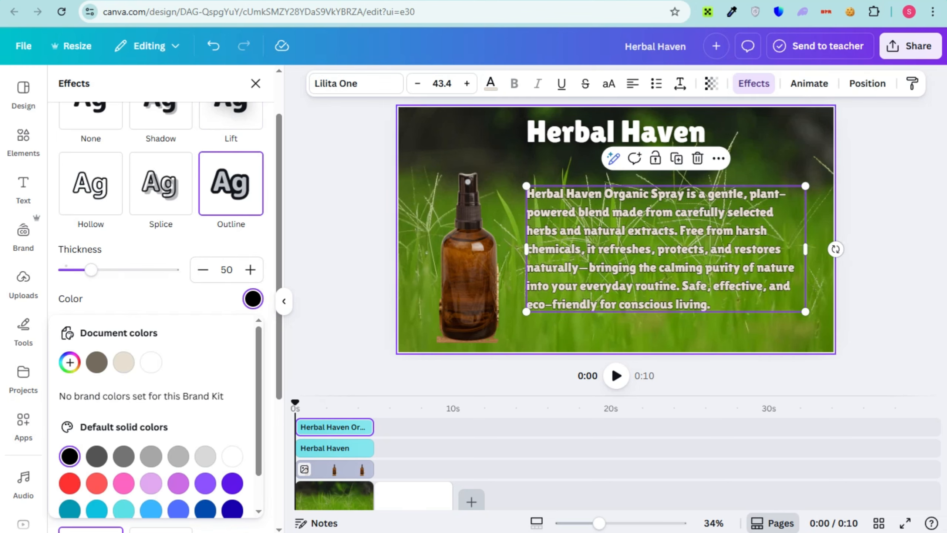
drag(806, 186, 828, 176)
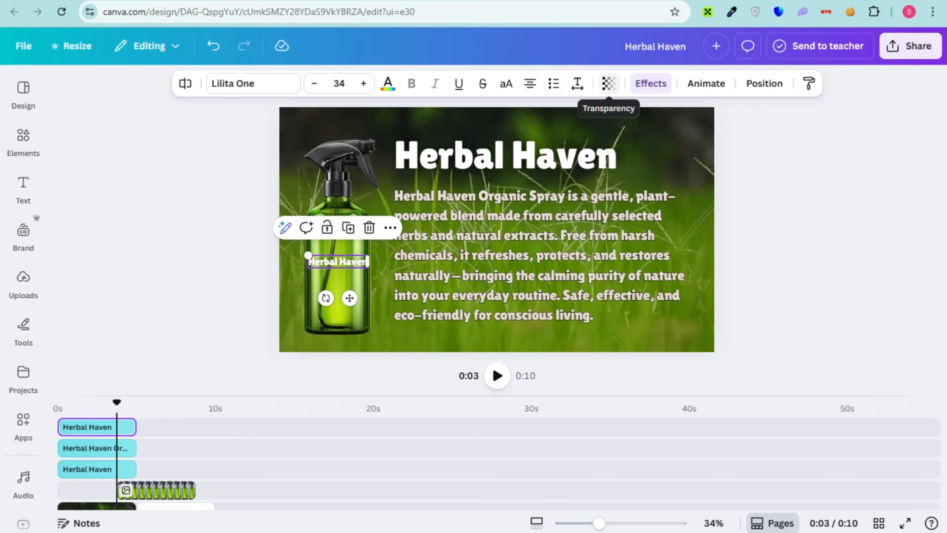
click(650, 83)
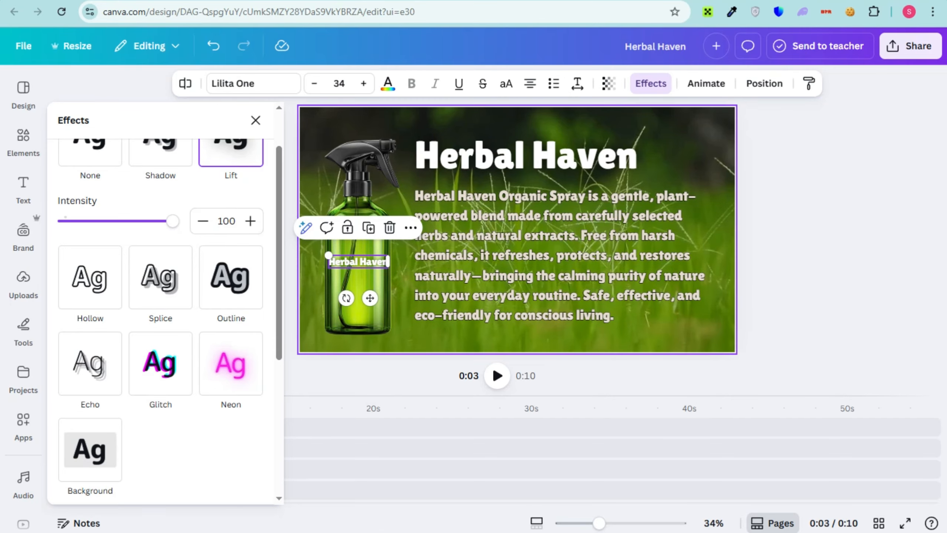
key(Escape)
key(Escape)
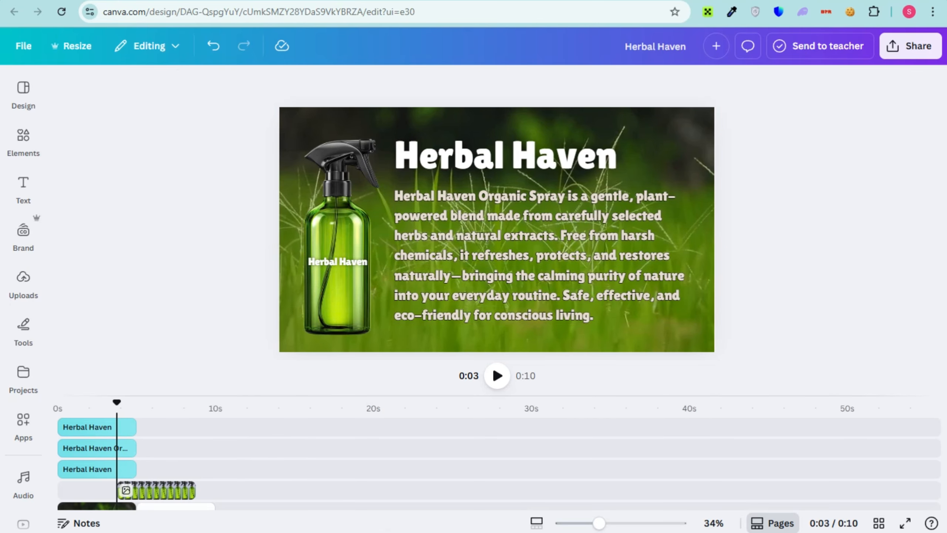
Step: Move the green spray bottle clip to the start of the timeline and play the video from the beginning
drag(163, 490, 105, 490)
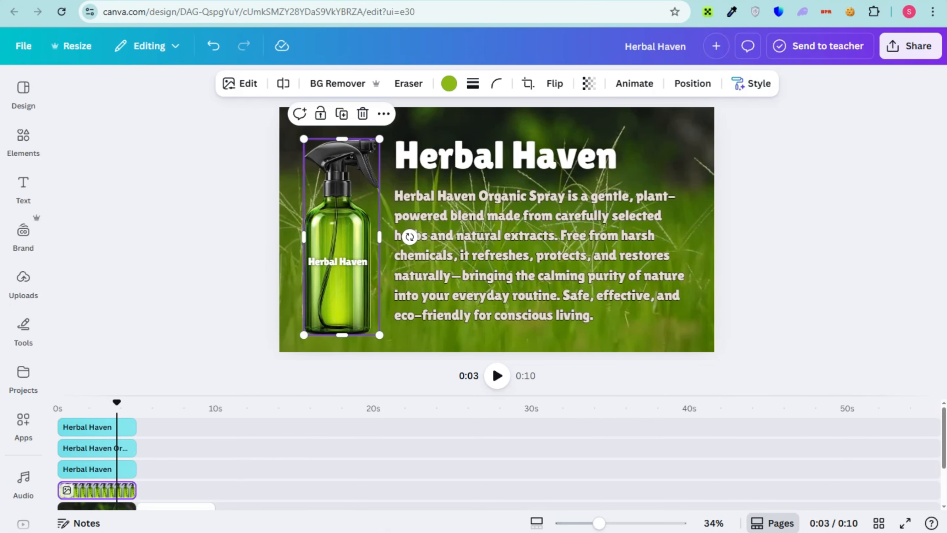
click(58, 408)
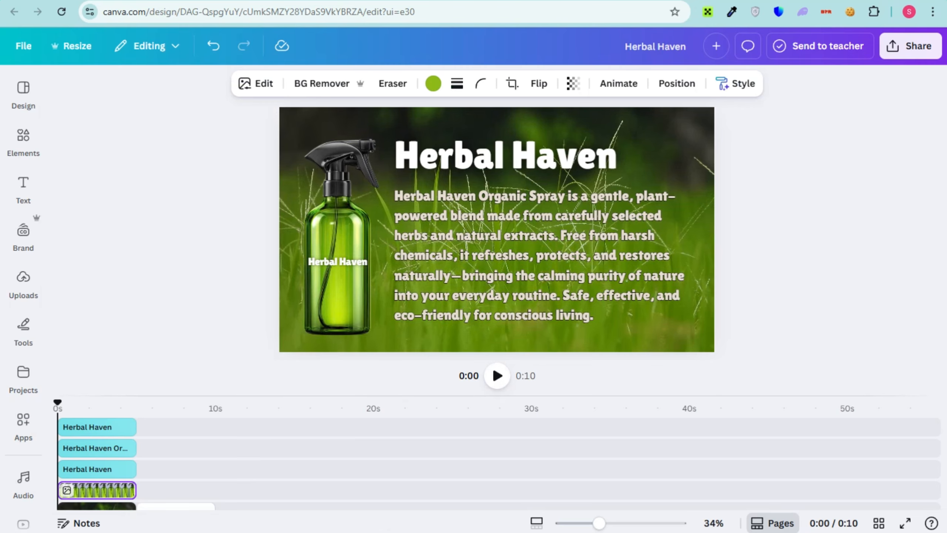
key(space)
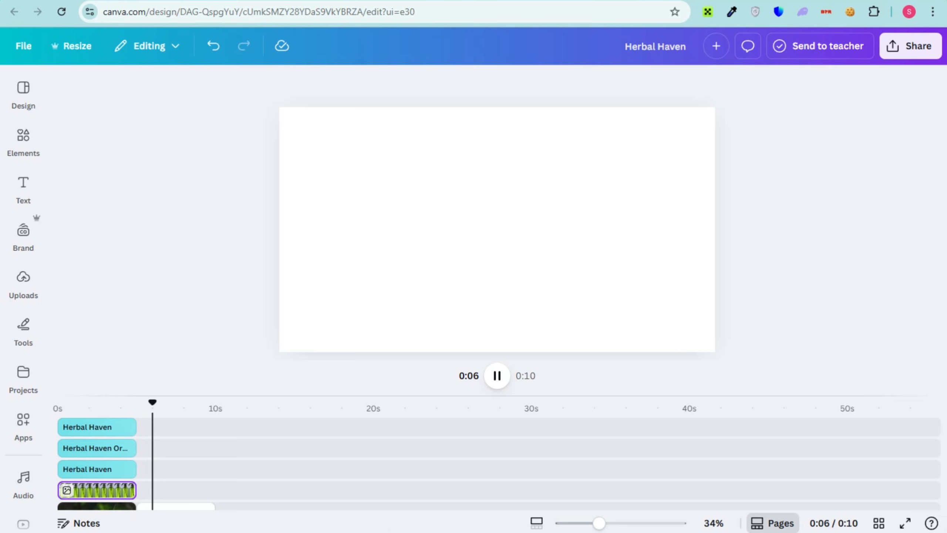
drag(152, 401, 119, 402)
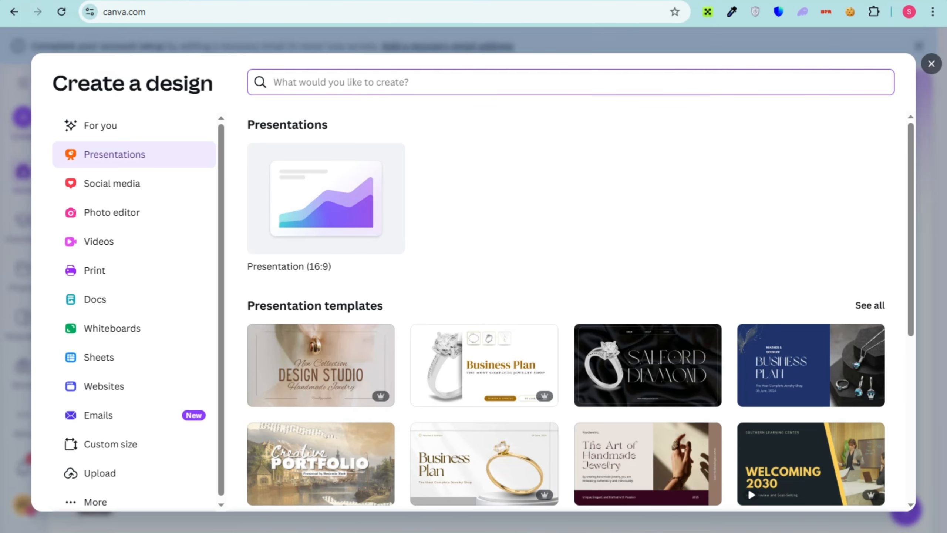
Step: Search the design types for "reels" and create a new Instagram Reel
text(reels)
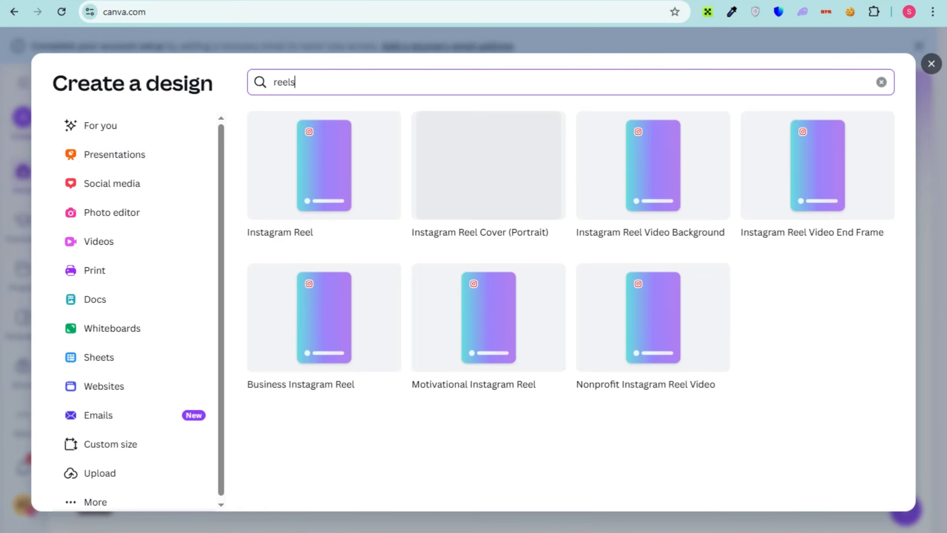
click(324, 165)
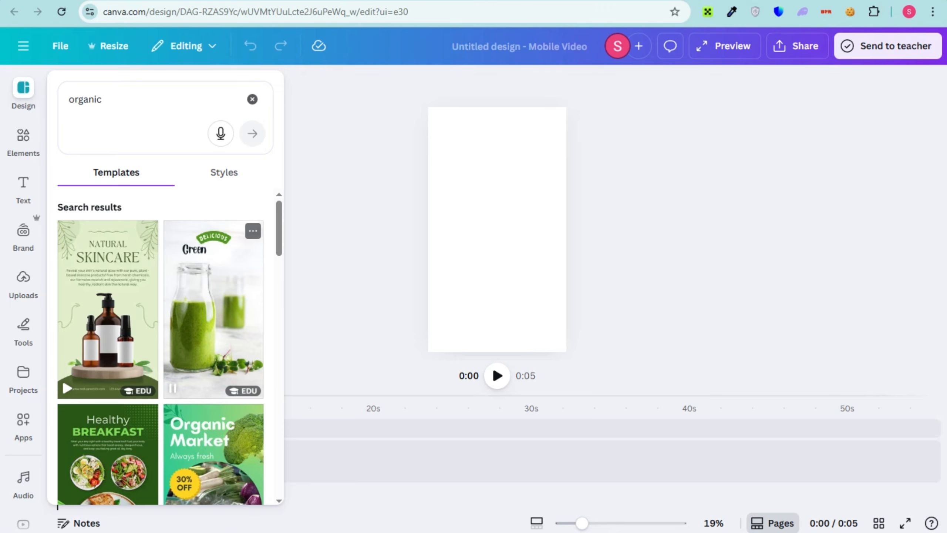
Step: Browse the "organic" template results and apply the one with a person in an apron planting in a garden
scroll(169, 346, down, 3)
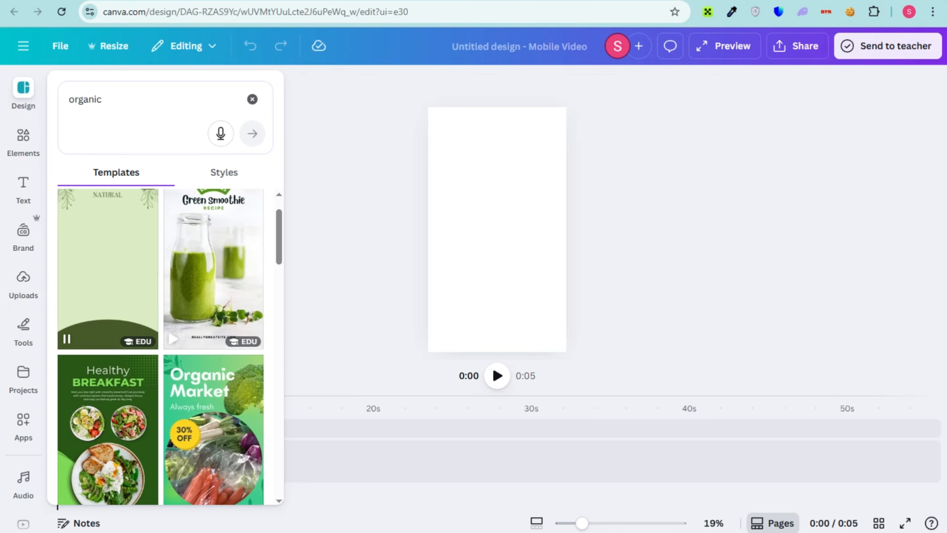
scroll(160, 347, down, 6)
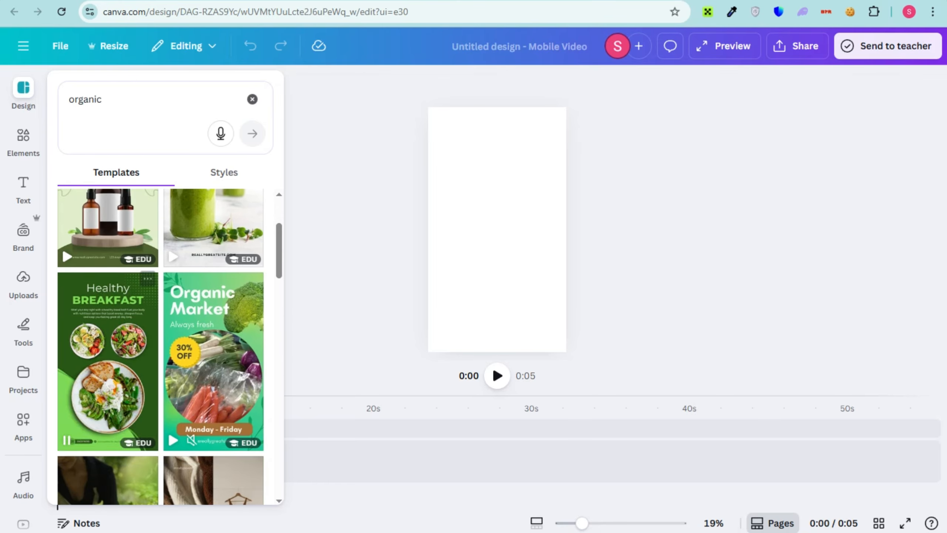
scroll(108, 347, down, 4)
scroll(107, 347, up, 5)
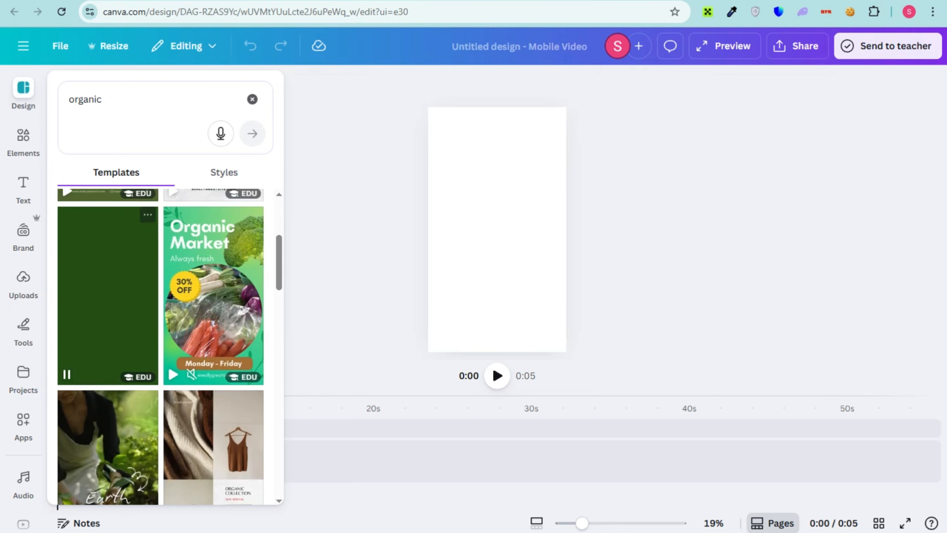
scroll(107, 346, down, 5)
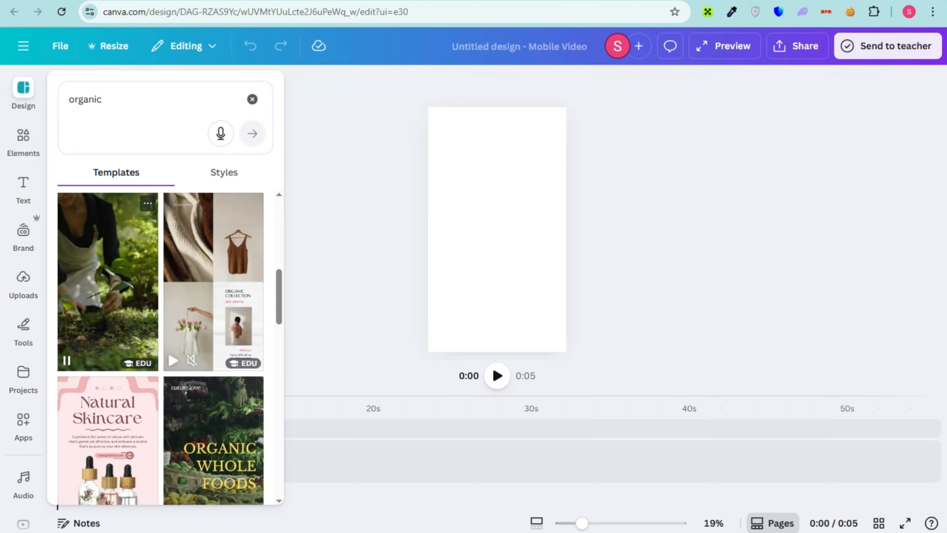
click(107, 280)
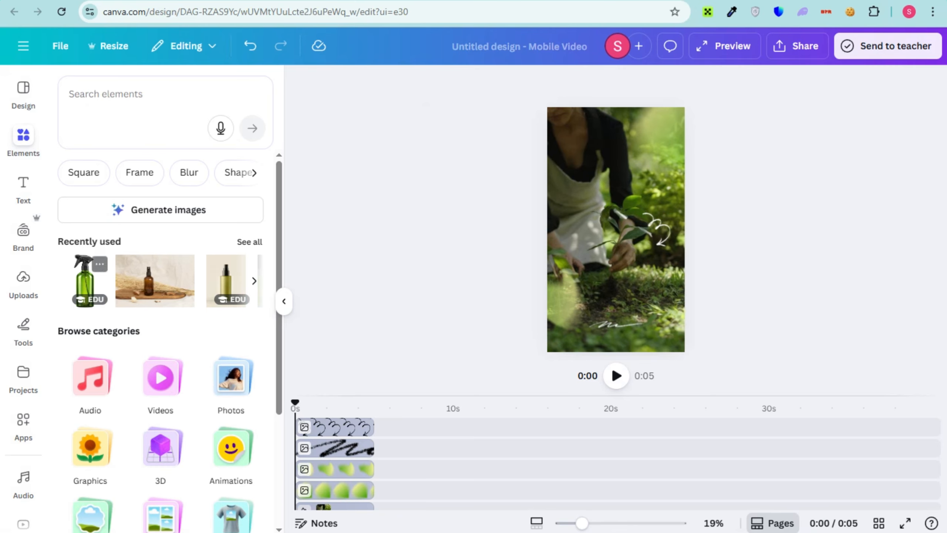
Step: Add the recently used green spray bottle to the reel and undo the move that drops it into the background
click(85, 279)
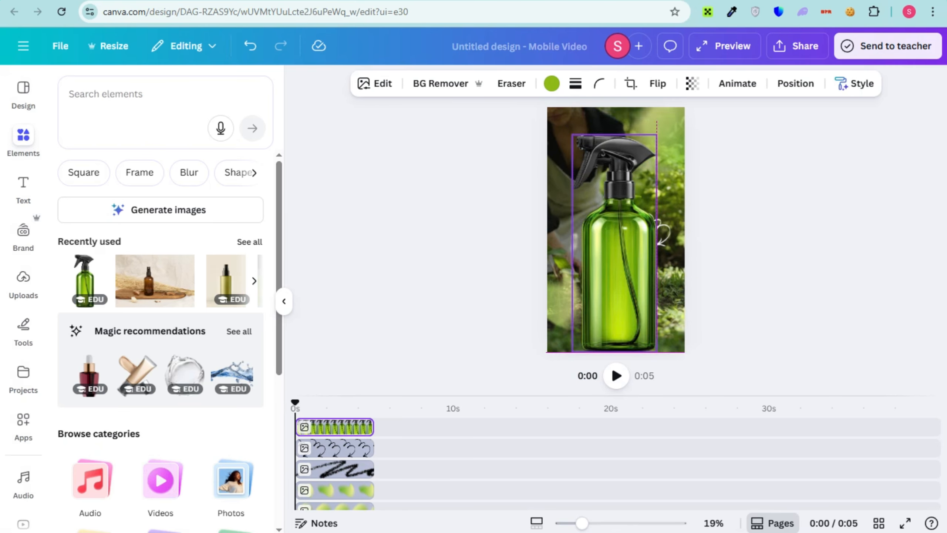
drag(614, 243, 658, 218)
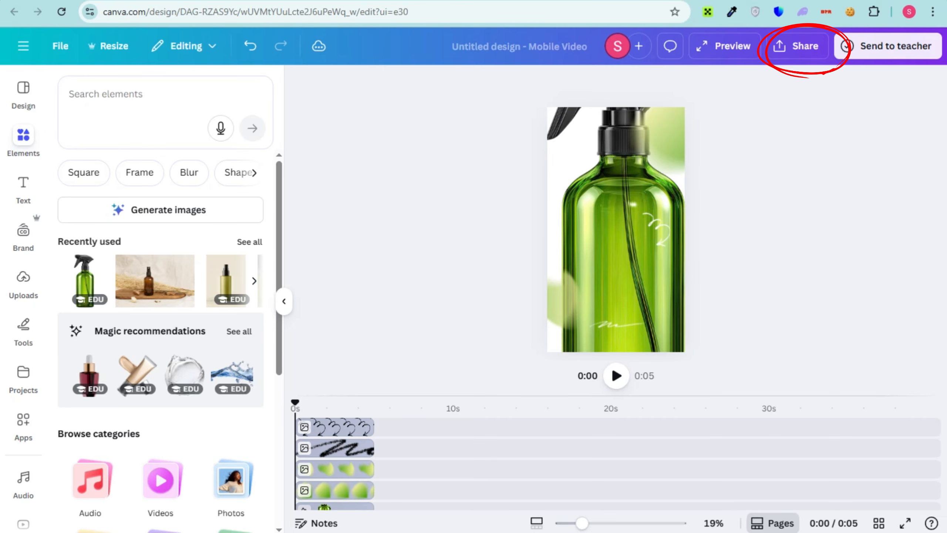
key(ctrl+z)
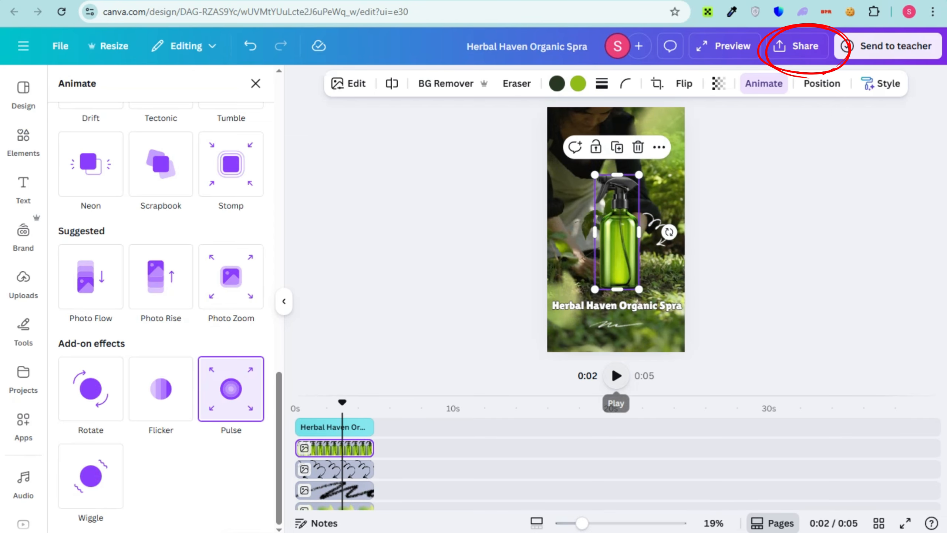
Step: Play the reel from the start to preview its animation and open the design's download options
click(615, 376)
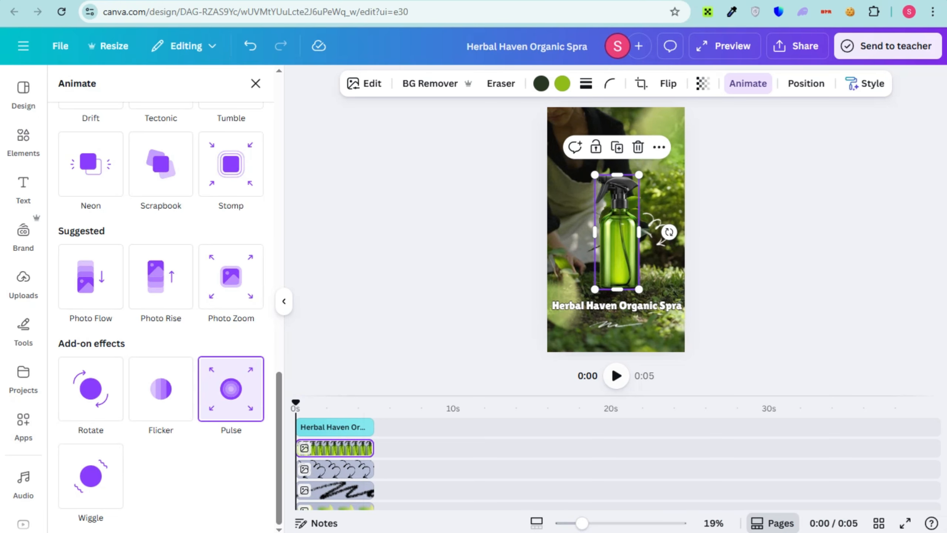
key(space)
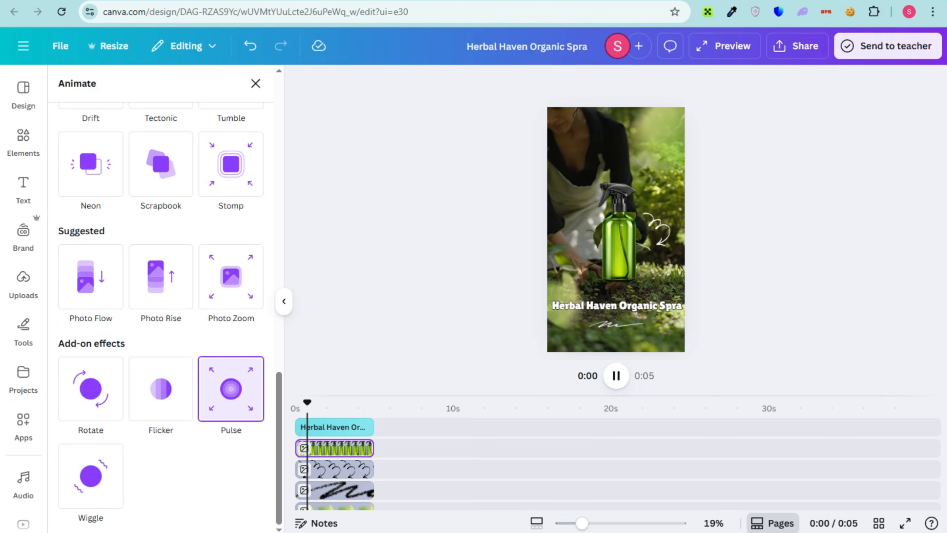
click(797, 46)
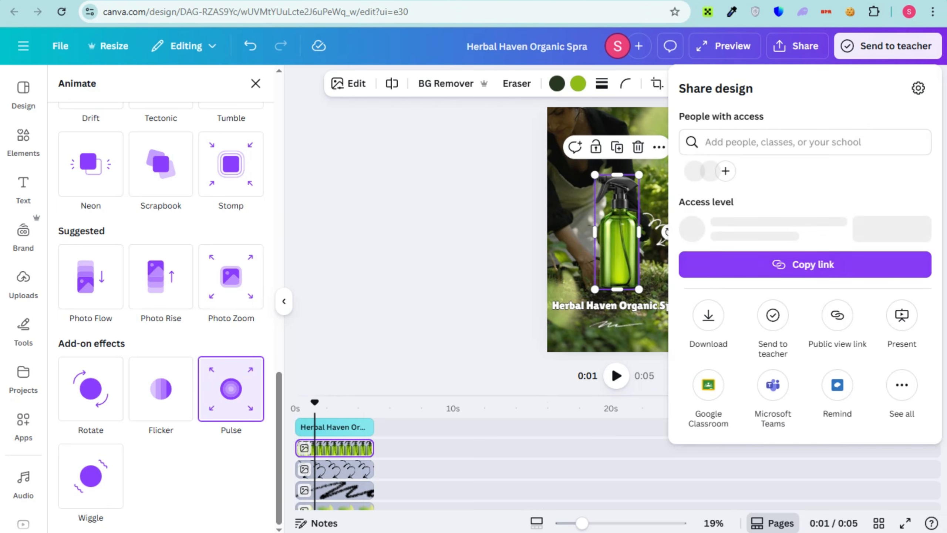
click(708, 318)
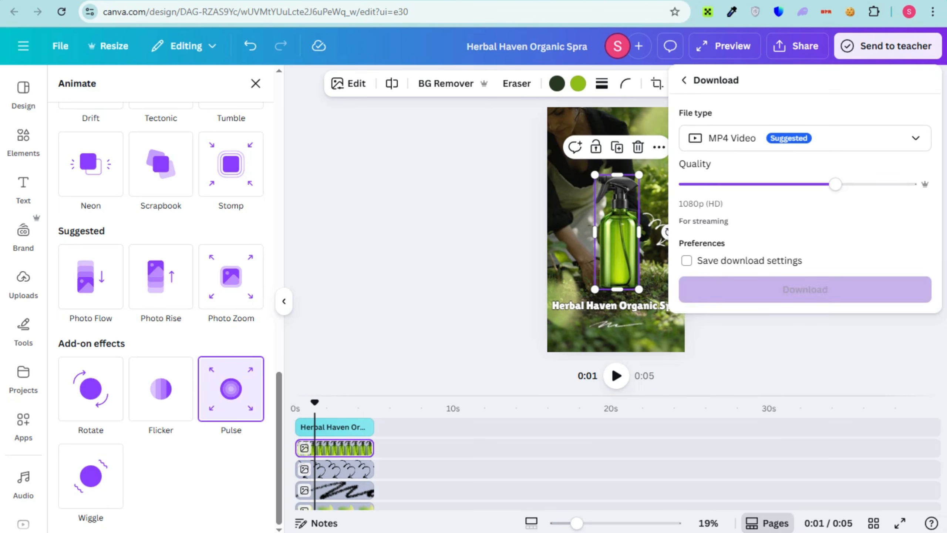